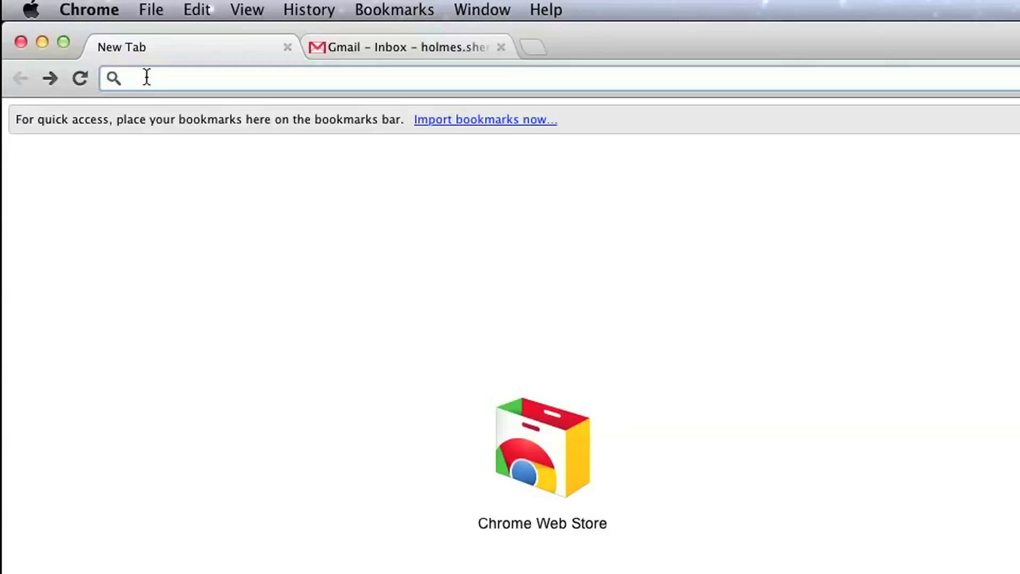
Go to wordpress.org and download the WordPress 3.3.1 zip package.
type("wo")
key("Right")
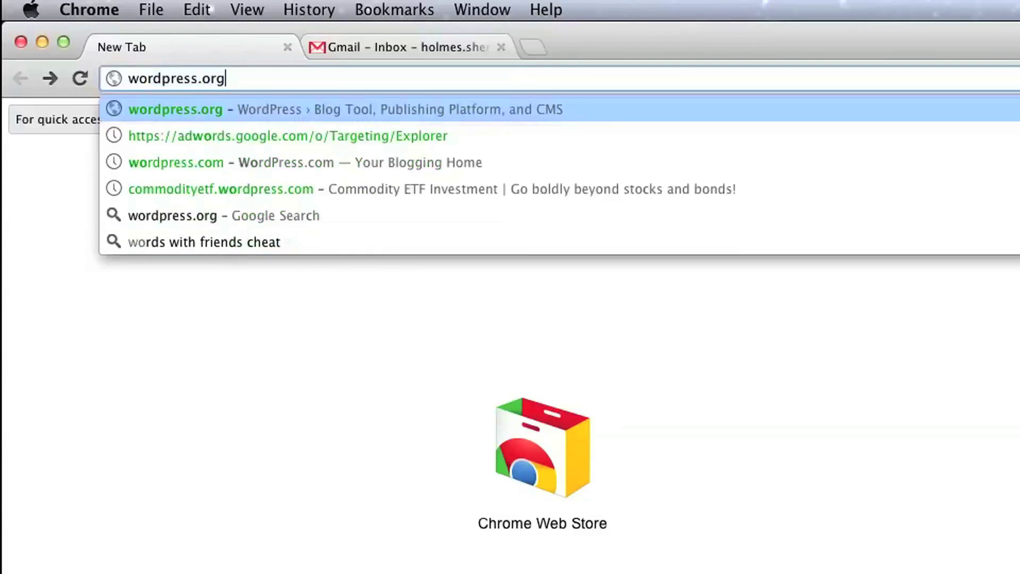
key("Return")
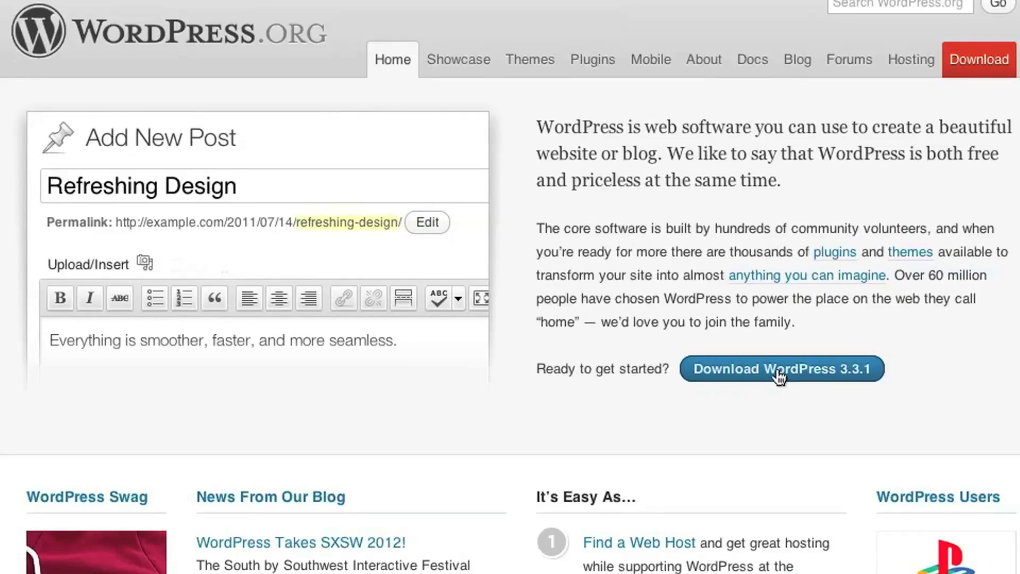
left_click(779, 373)
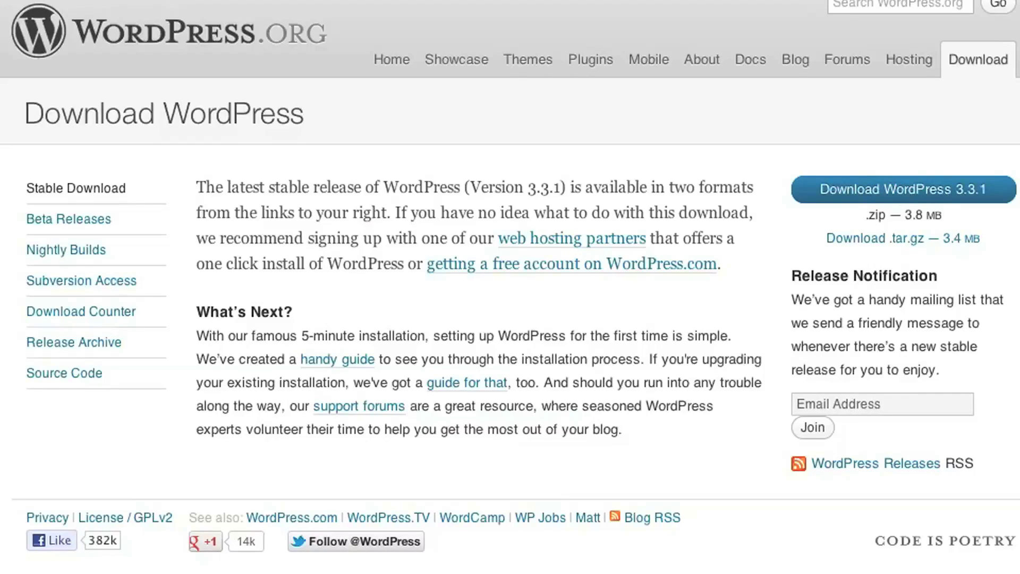
scroll(32, 332, "down", 3)
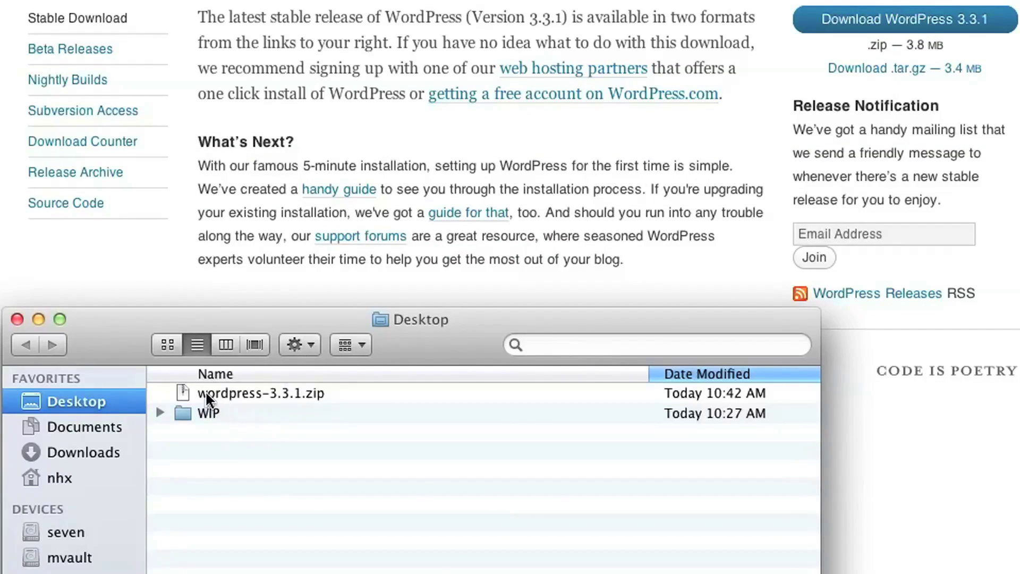
Unzip wordpress-3.3.1.zip on the Desktop, inspect the extracted wordpress folder, and return to the Desktop.
double_click(182, 388)
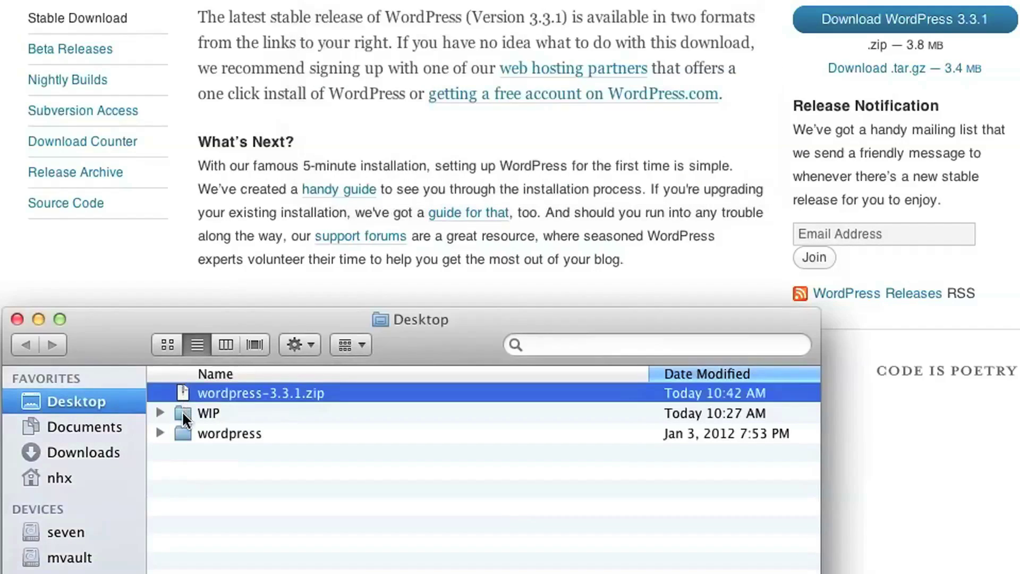
left_click(198, 481)
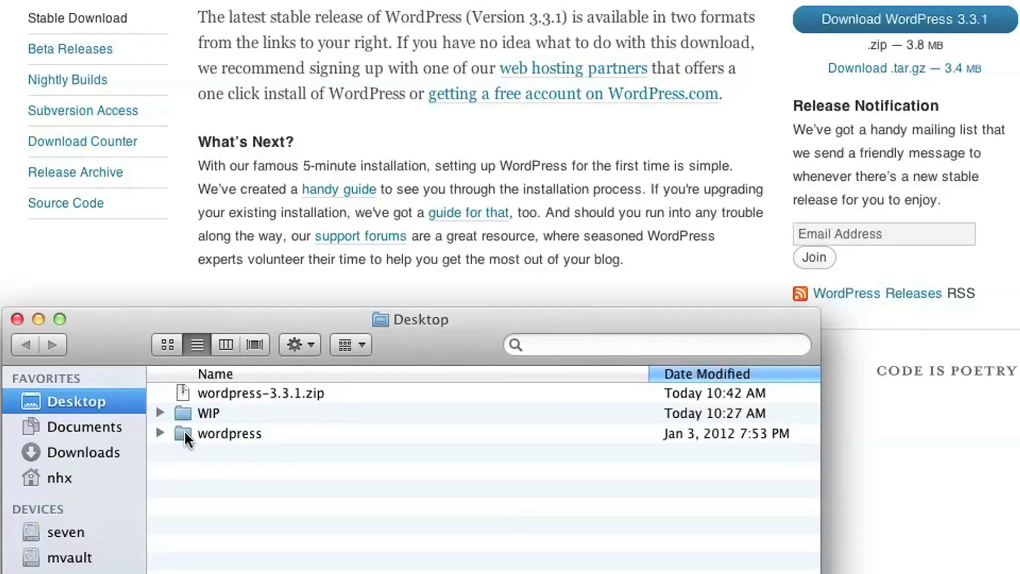
left_click(184, 429)
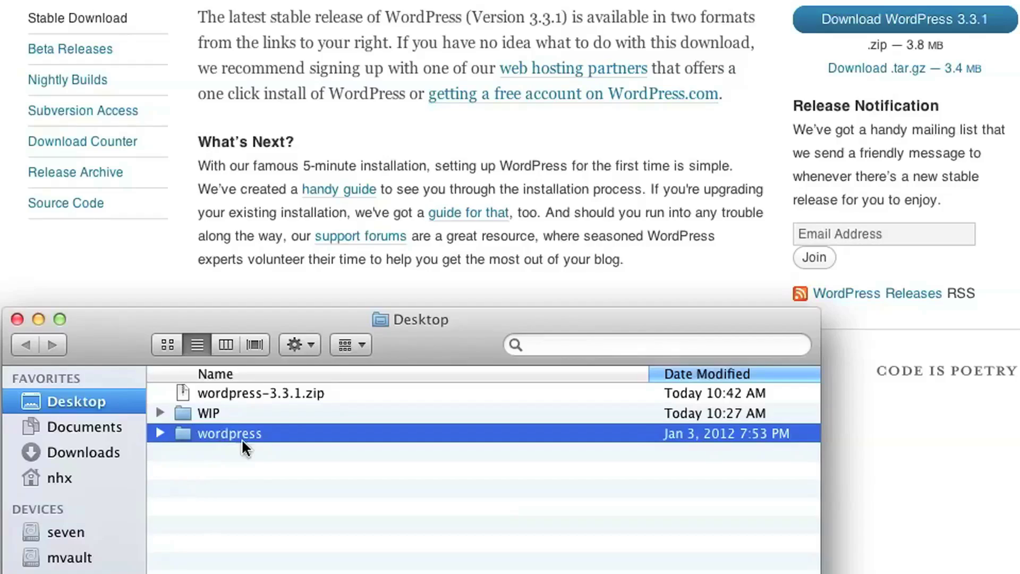
double_click(180, 432)
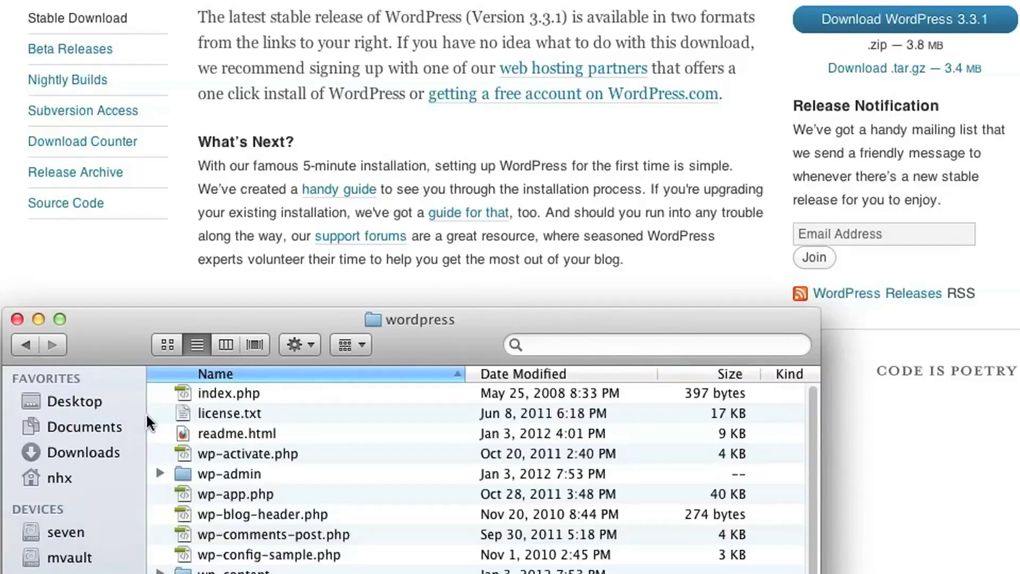
left_click(24, 345)
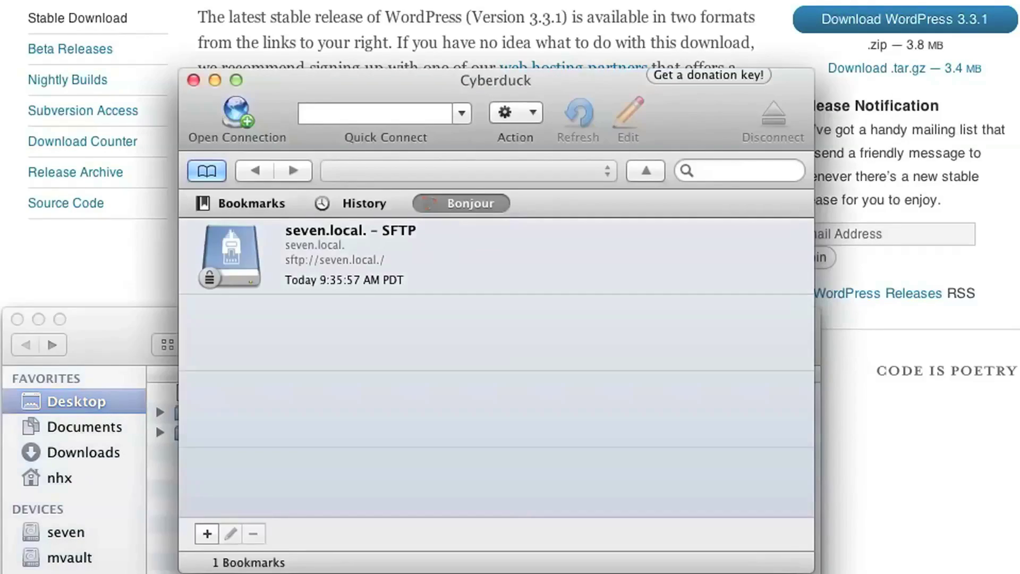
Start a new connection and enter ftp.byethost.com as the server address.
left_click(238, 113)
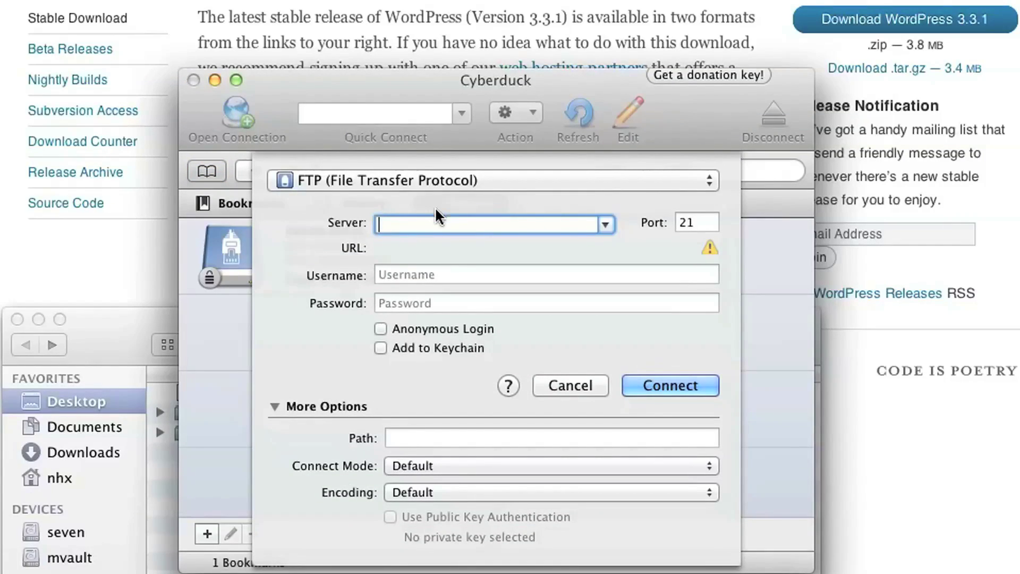
type("ftp")
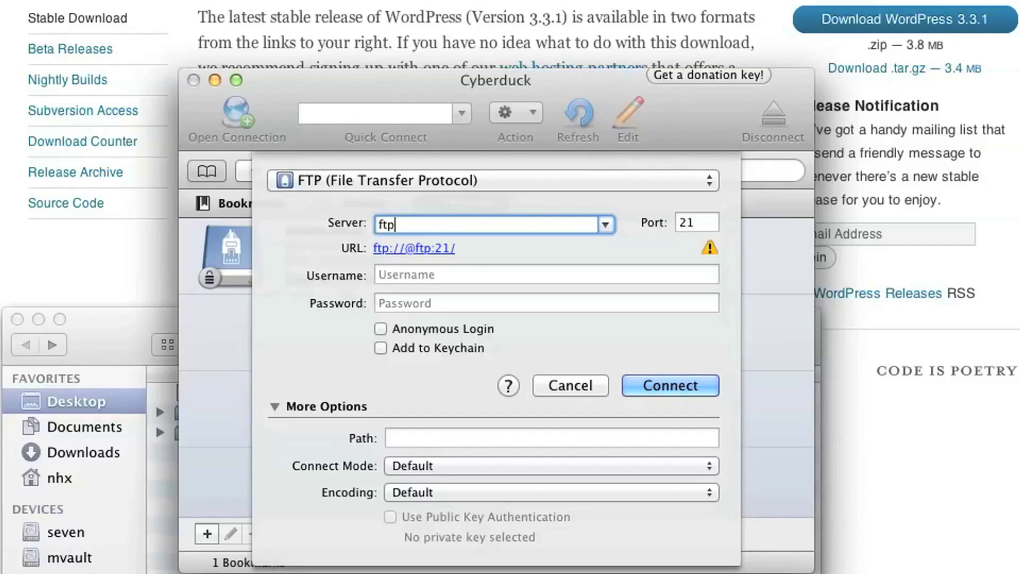
type(".byet.")
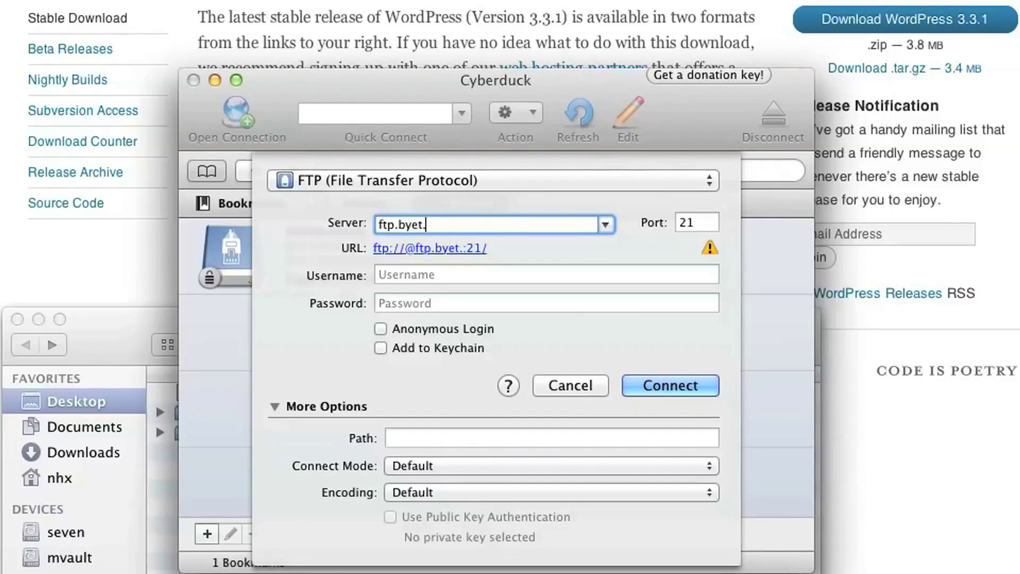
key("BackSpace")
type("ho")
key("BackSpace")
type("ost.co")
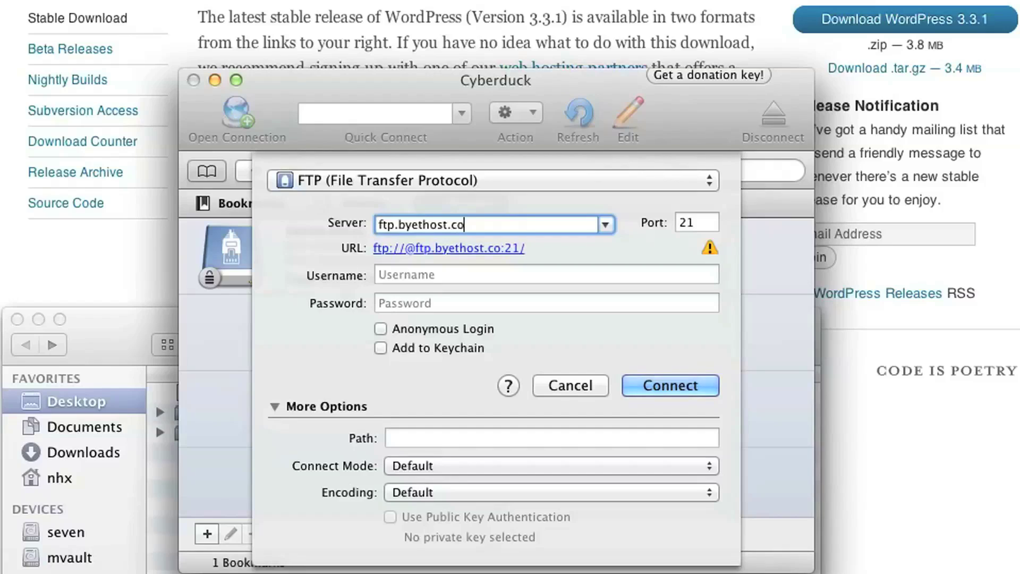
type("m")
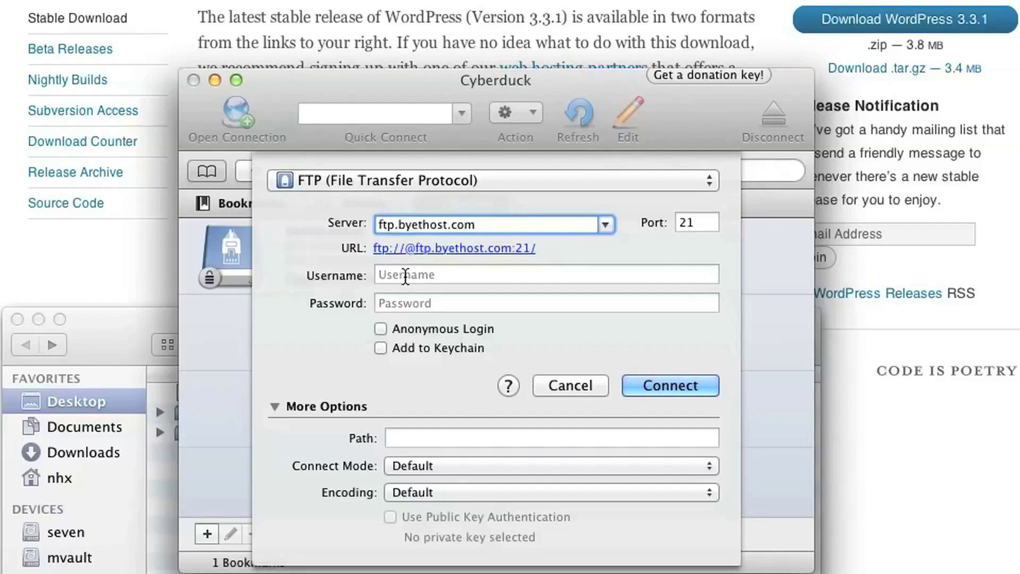
left_click(405, 276)
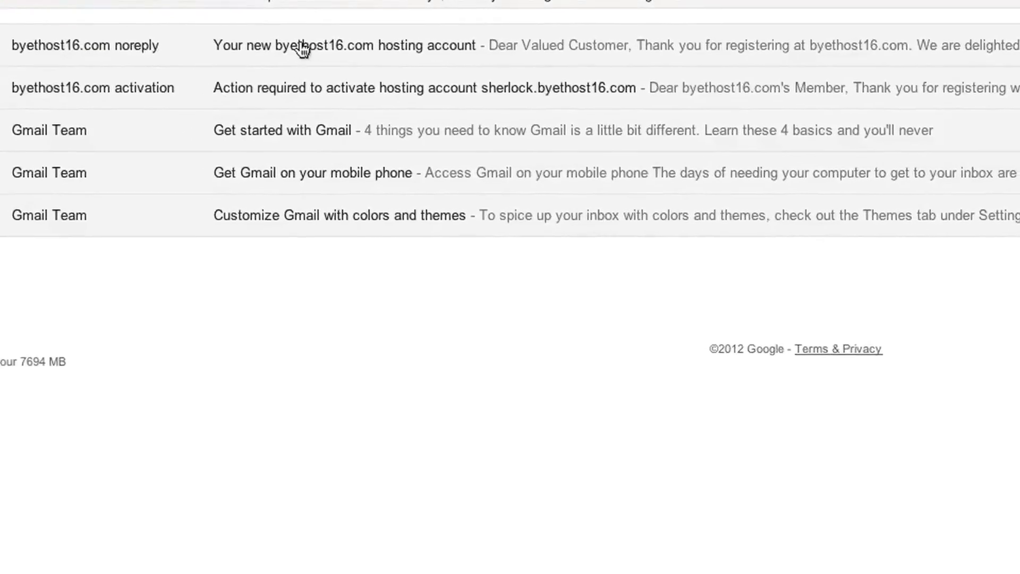
Open the 'Your new byethost16.com hosting account' email and select the cPanel username.
left_click(301, 46)
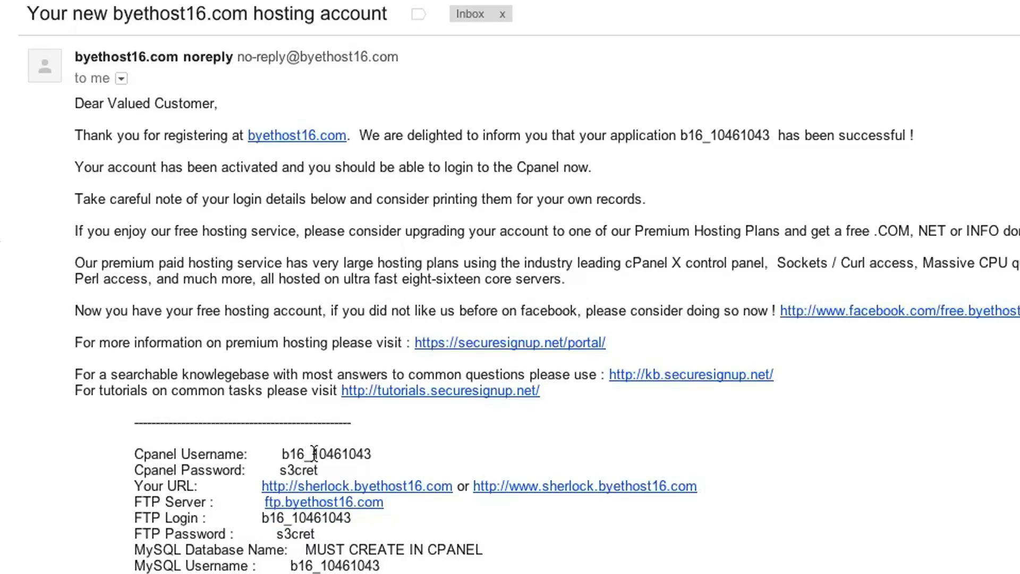
double_click(333, 454)
key("super+c")
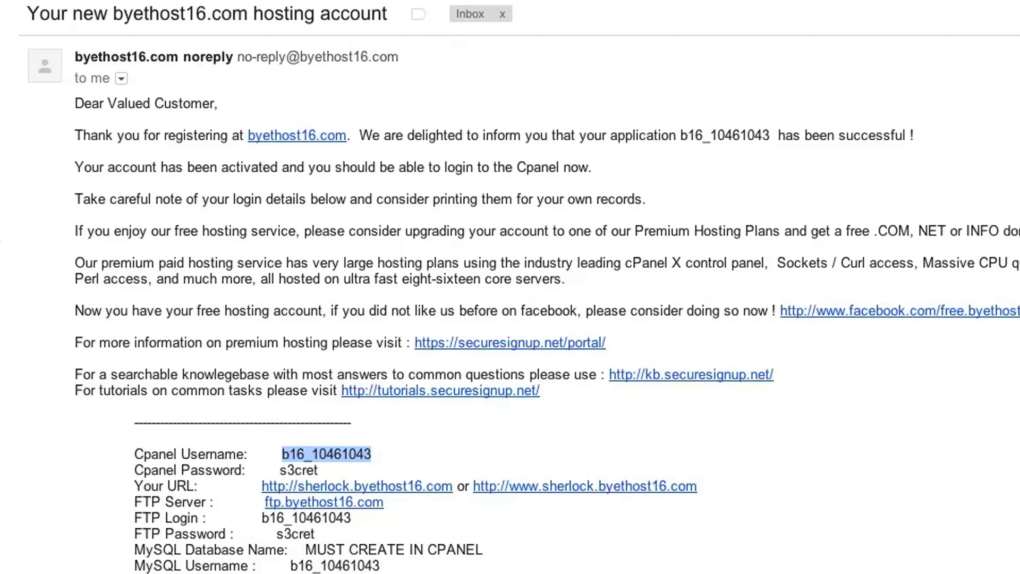
Log in to the byethost FTP server with the pasted username and the account password.
key("super+Tab")
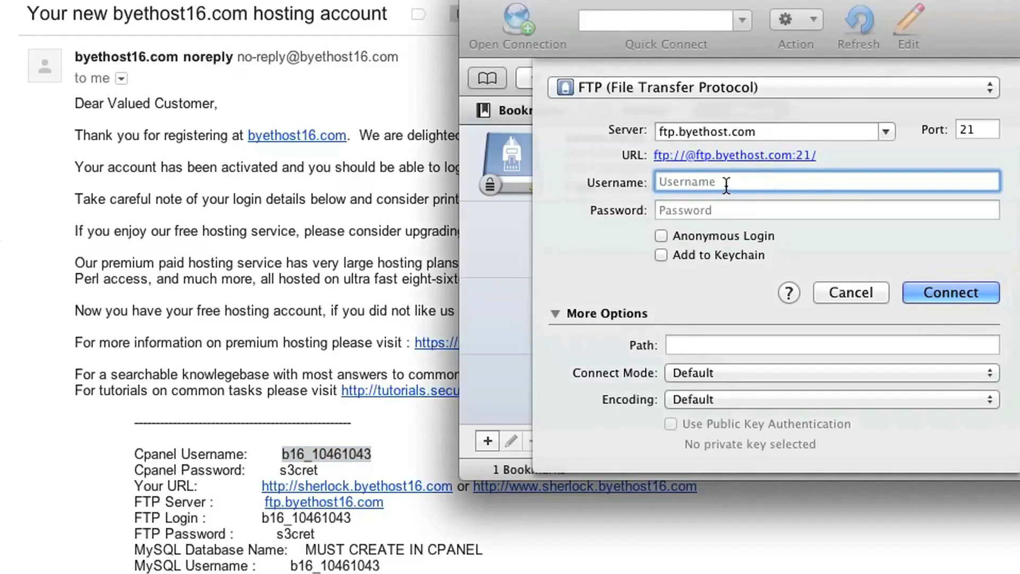
key("super+v")
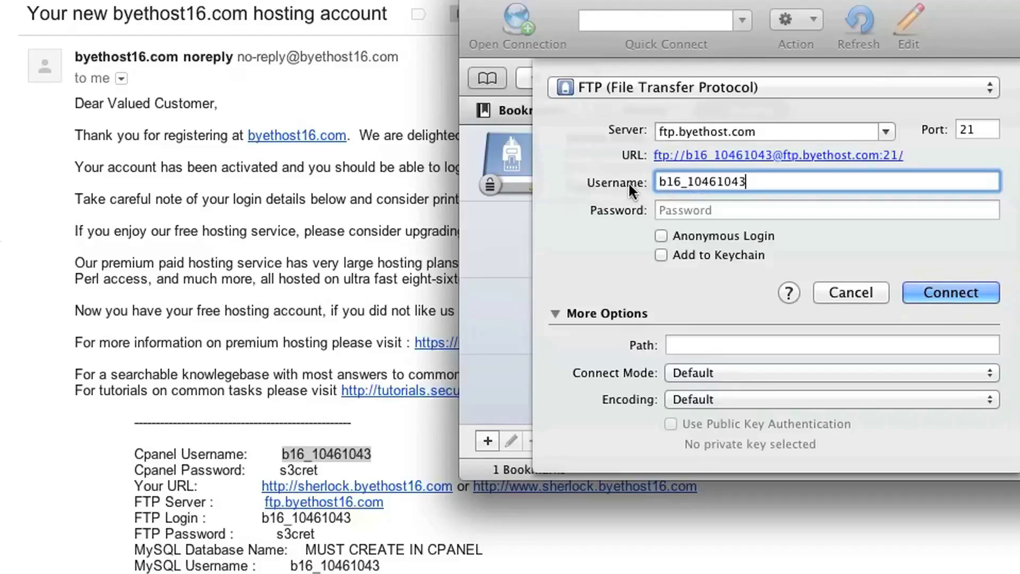
left_click(683, 213)
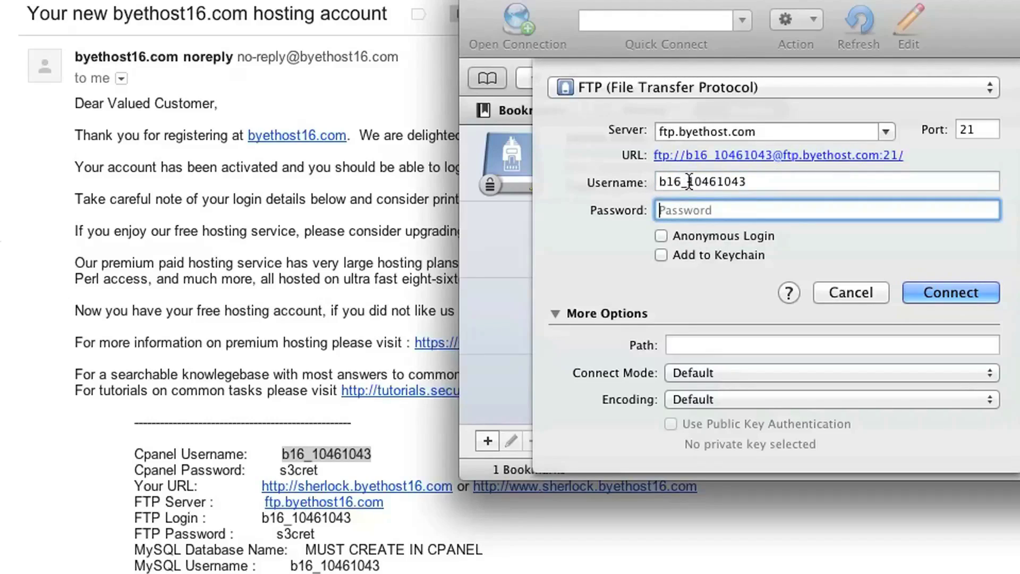
left_click(950, 290)
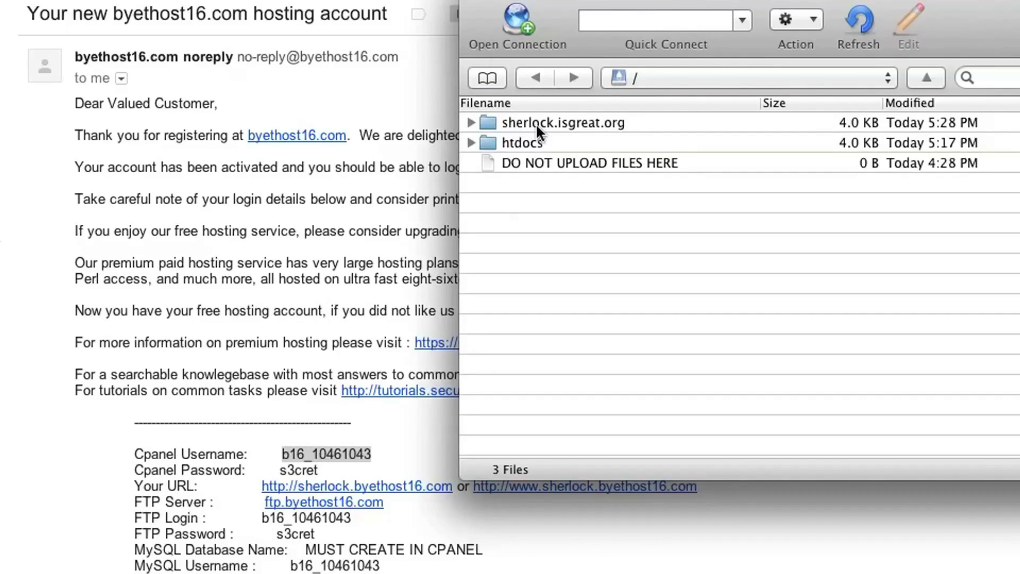
Open the sherlock.isgreat.org folder and then its empty htdocs folder.
double_click(489, 122)
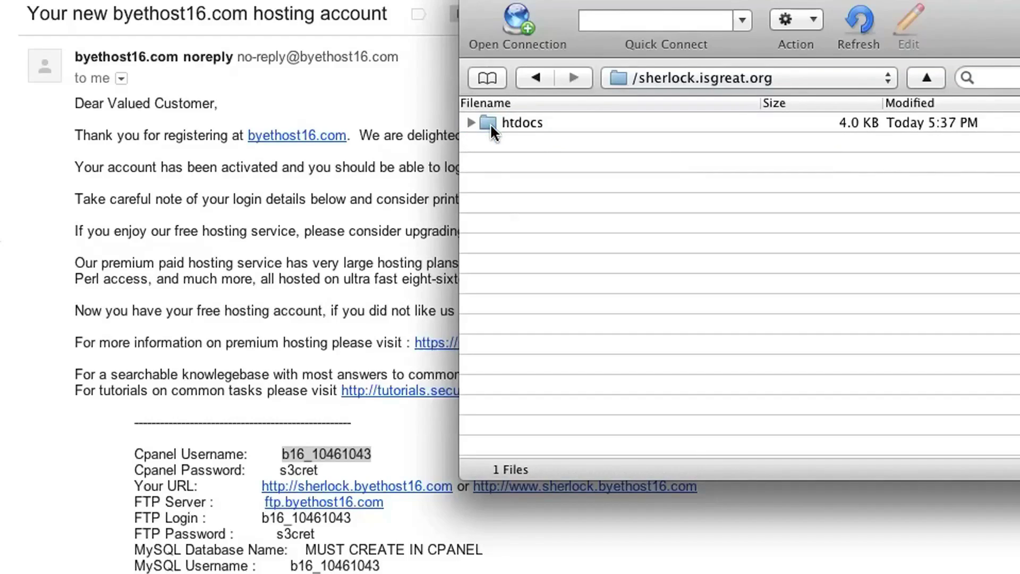
double_click(489, 122)
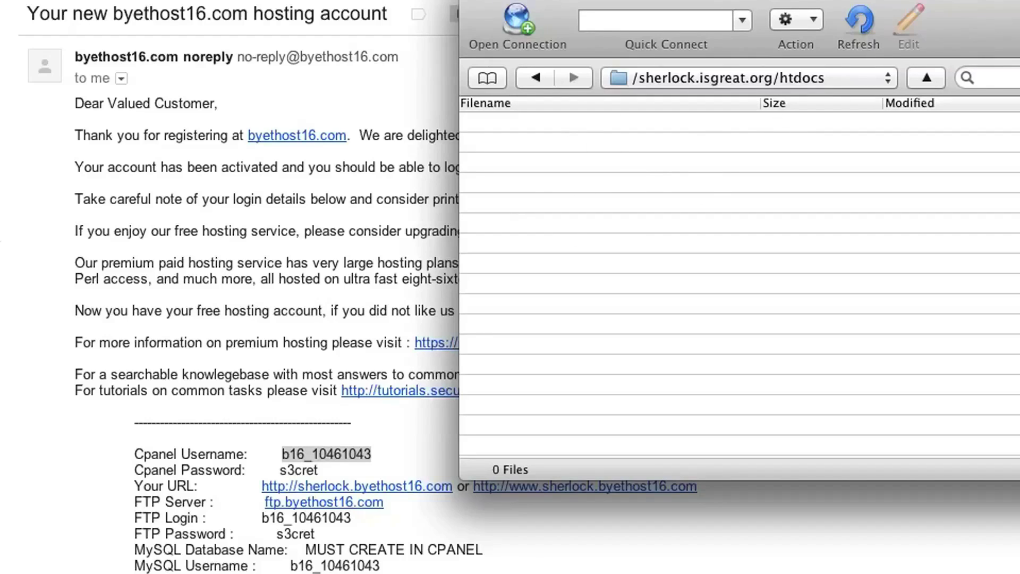
key("super+h")
Drag the local wordpress folder into the remote htdocs folder and bring the upload progress into view.
left_click_drag(405, 223, 8, 219)
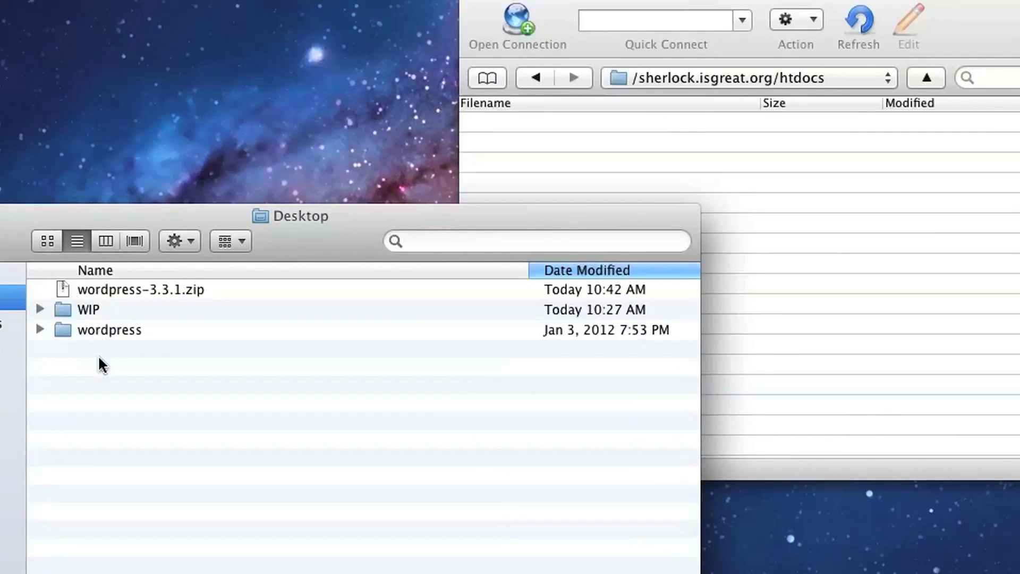
left_click(63, 329)
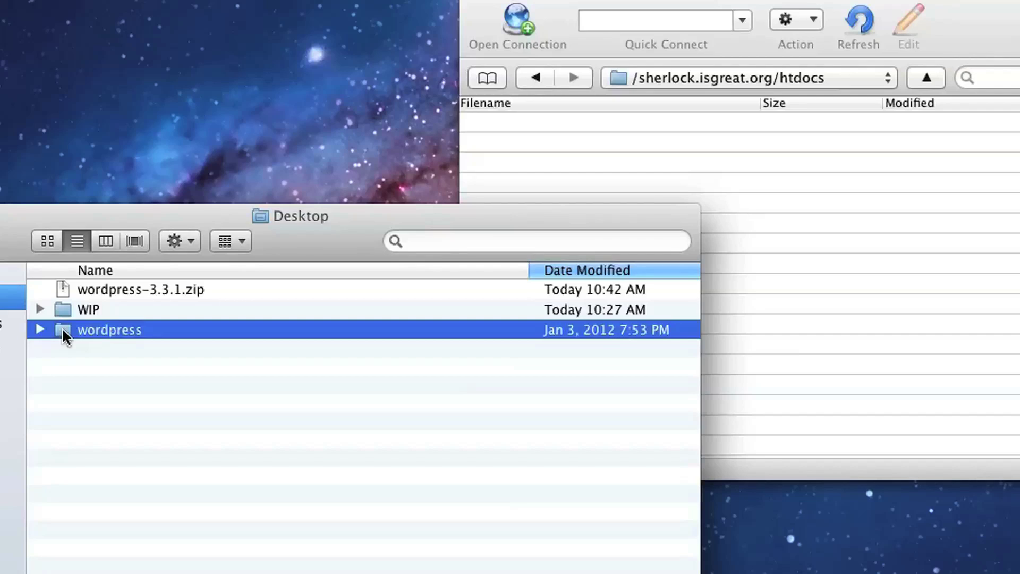
left_click_drag(61, 327, 855, 228)
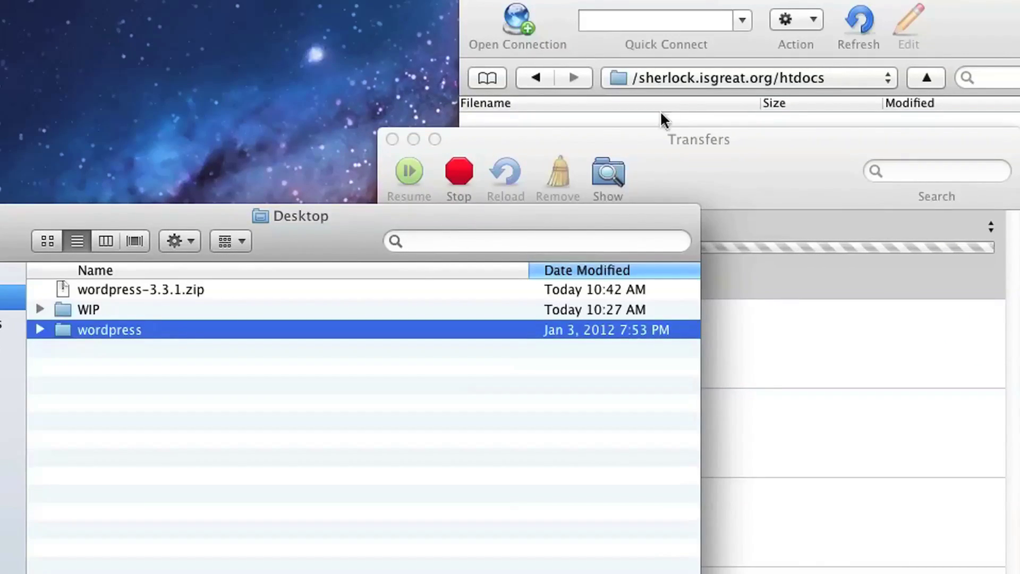
left_click(656, 140)
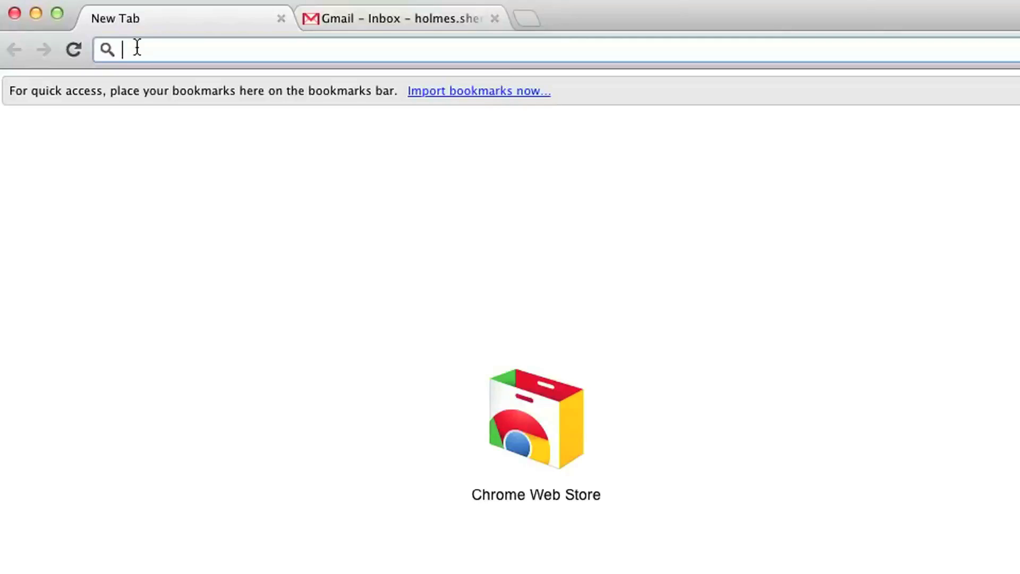
Load the panel.byethost.com login page in Chrome.
type("panel.byethost.com")
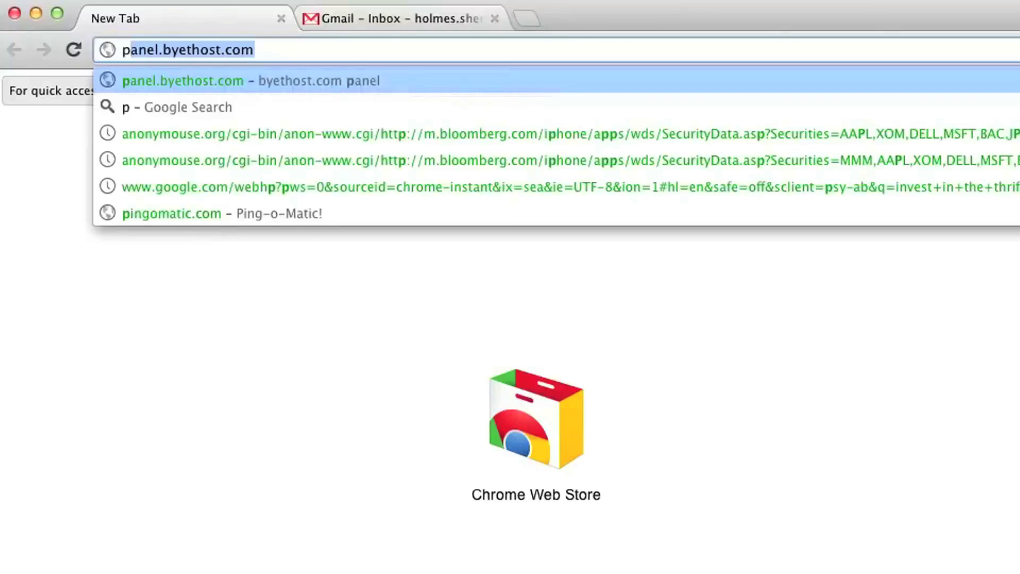
key("Right")
key("Return")
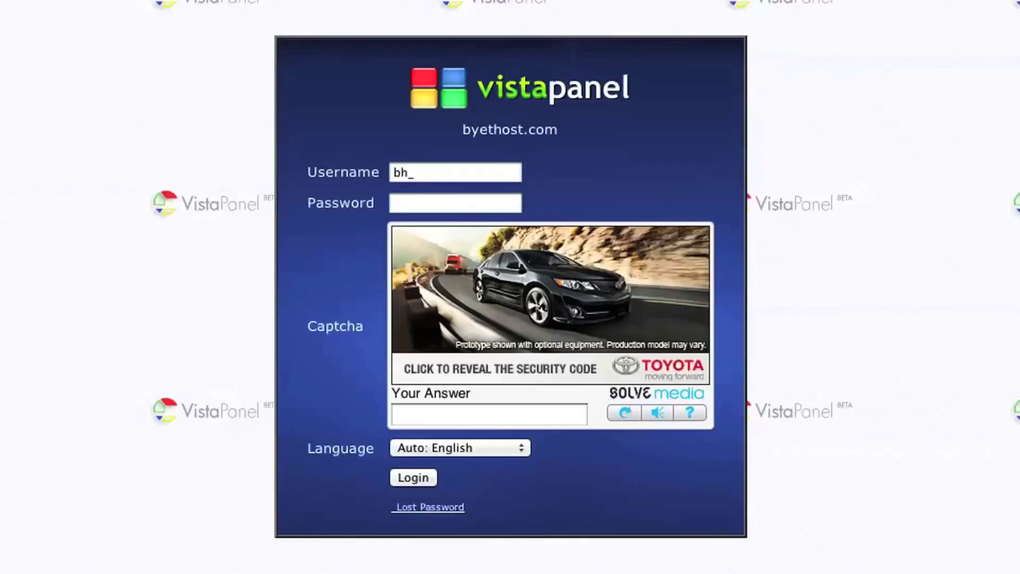
Log in with the pasted account username, the password and the captcha answer.
left_click_drag(416, 172, 364, 171)
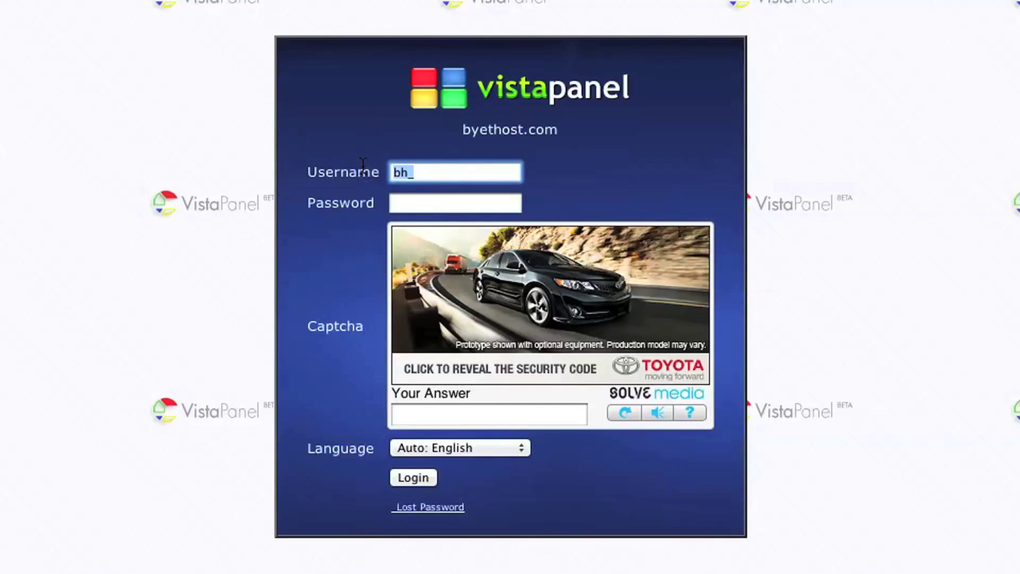
key("super+v")
key("Tab")
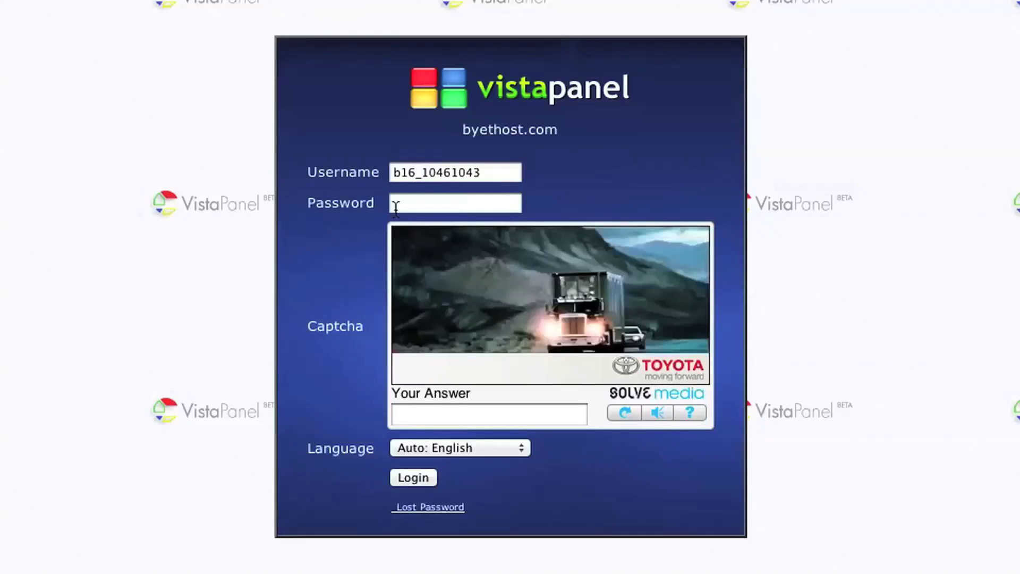
left_click(413, 203)
type("•••")
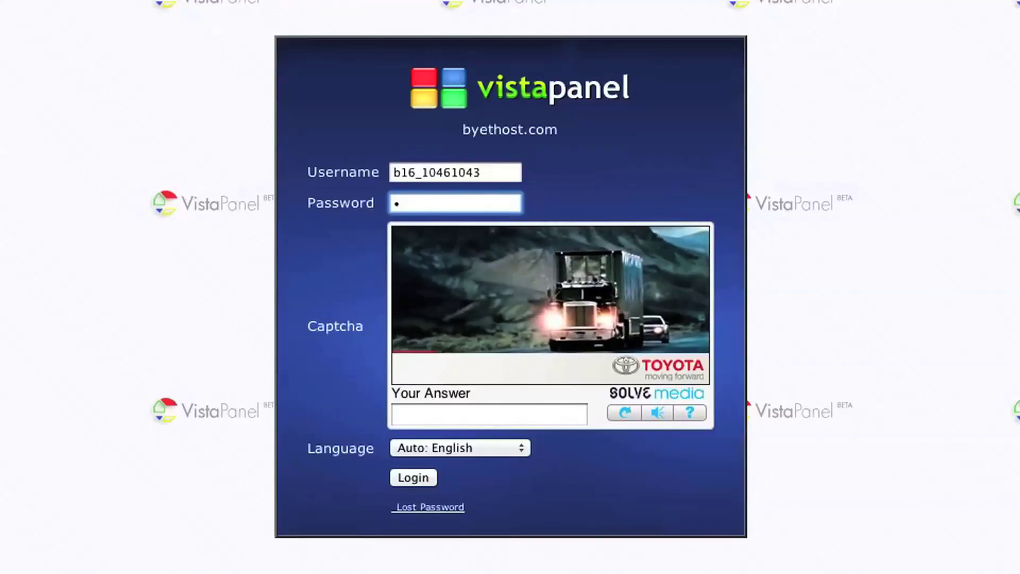
type("•••")
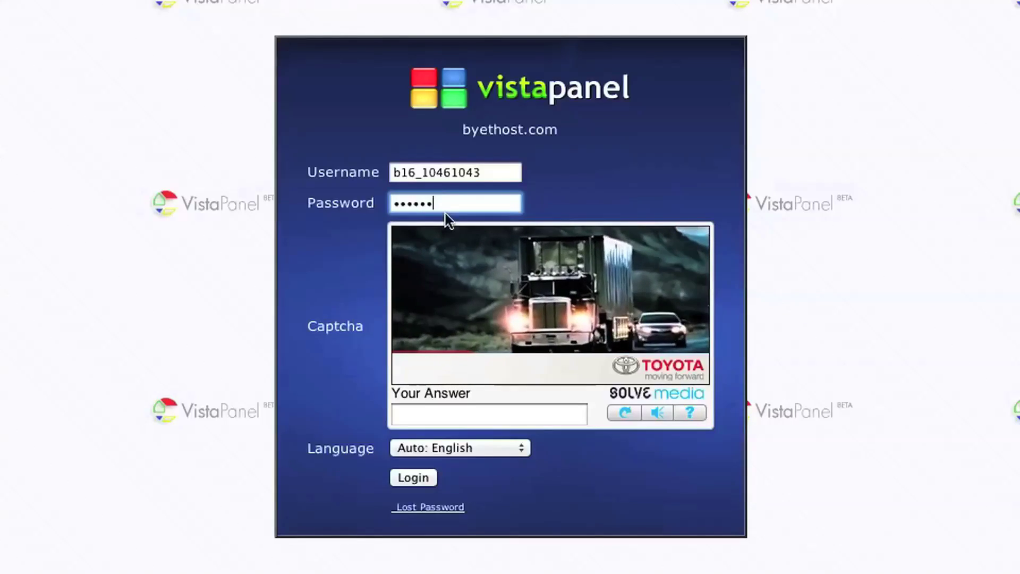
left_click(449, 415)
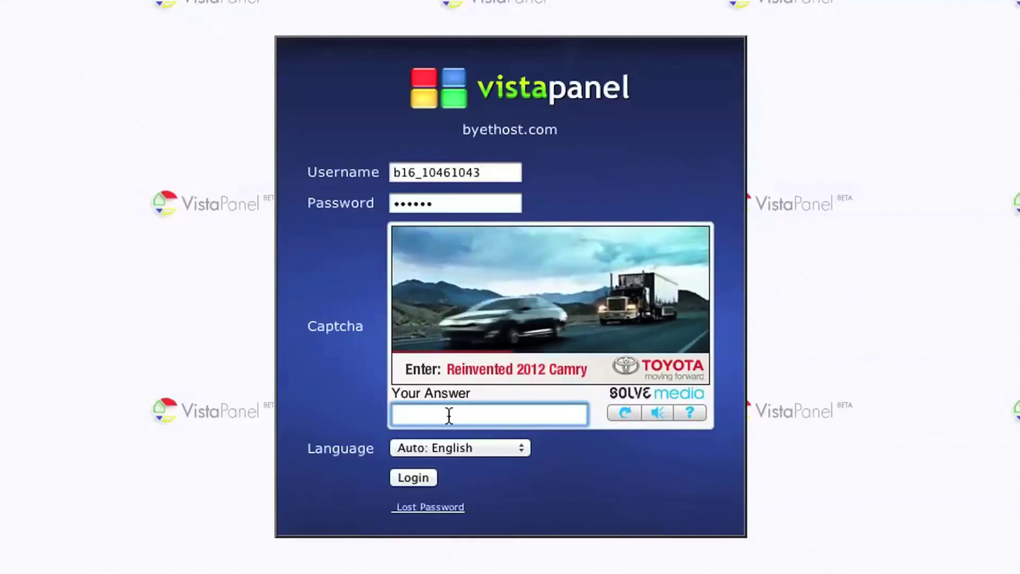
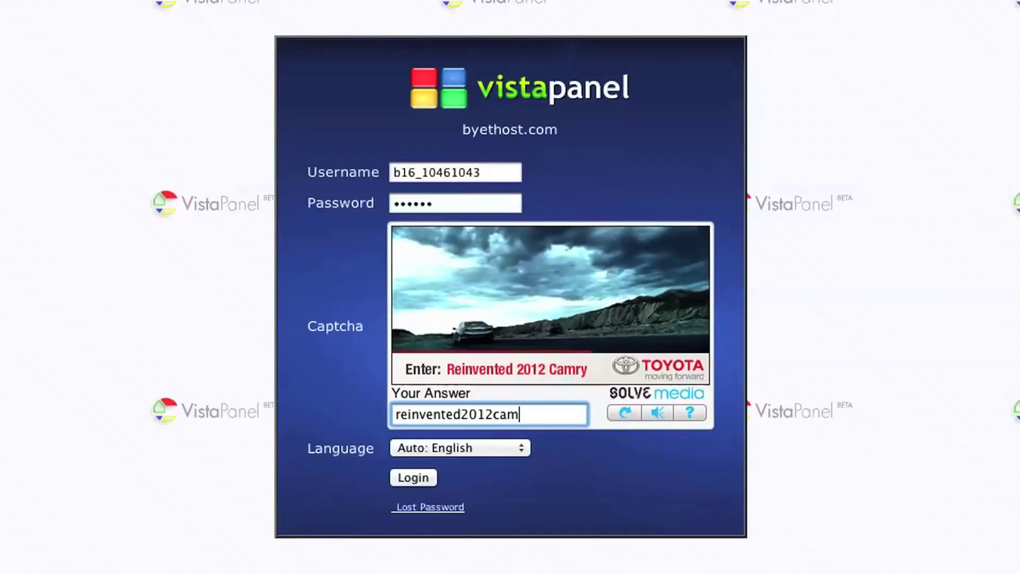
left_click(412, 478)
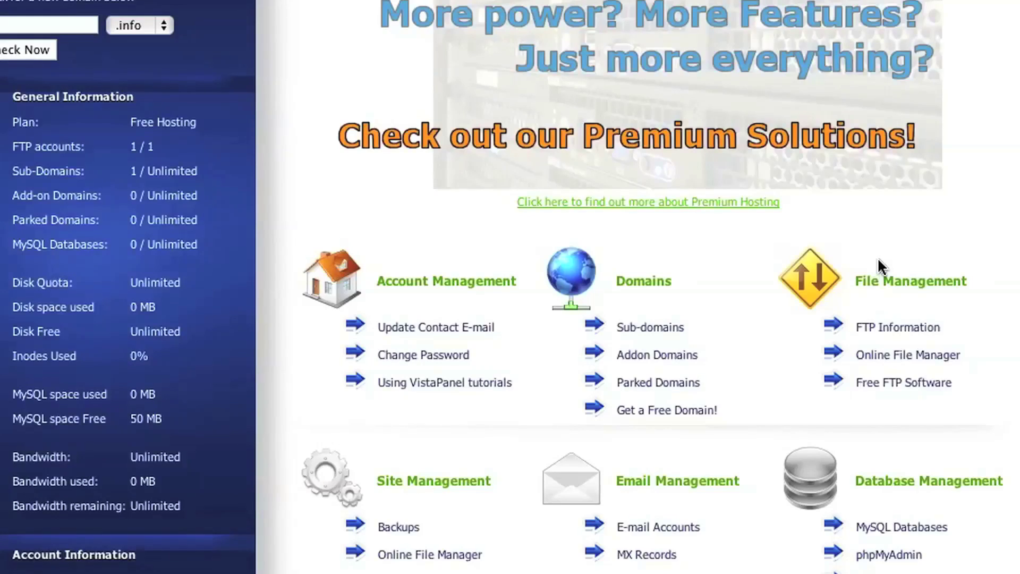
Create a MySQL database named wordpress, then select its full name and hostname sql309.byethost16.com.
left_click(921, 528)
scroll(921, 529, "down", 1)
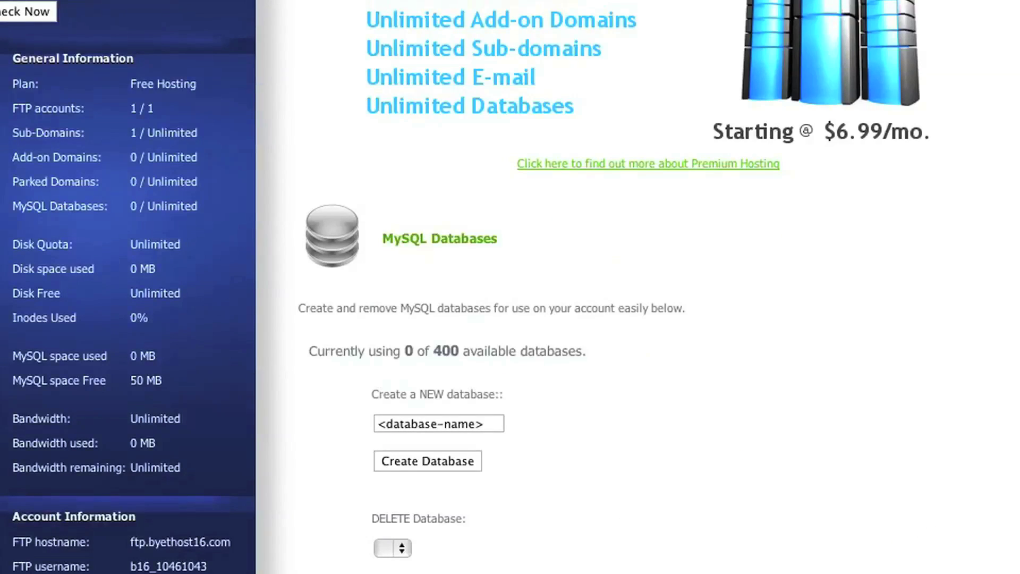
left_click(496, 422)
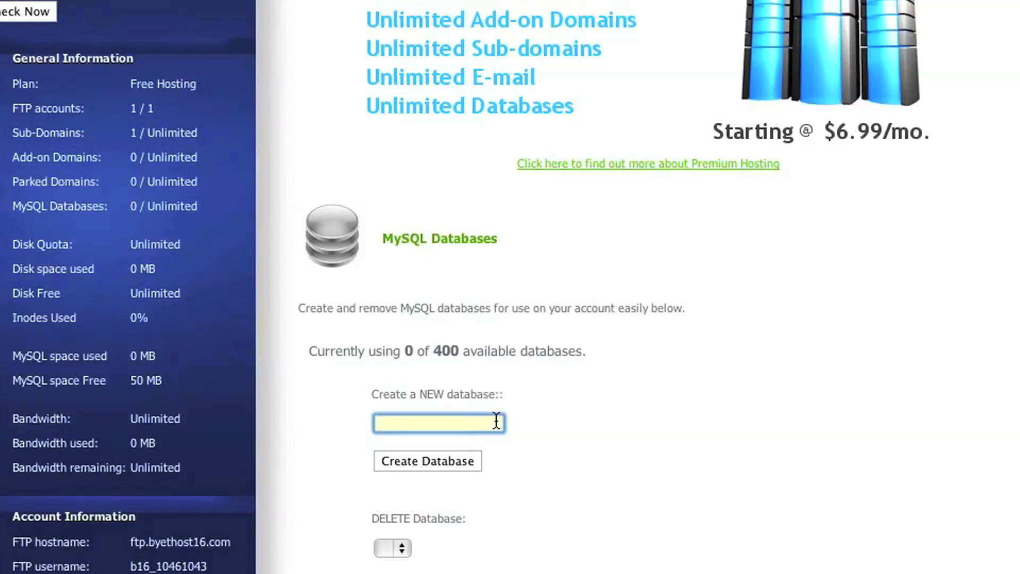
type("wordpress")
left_click(418, 461)
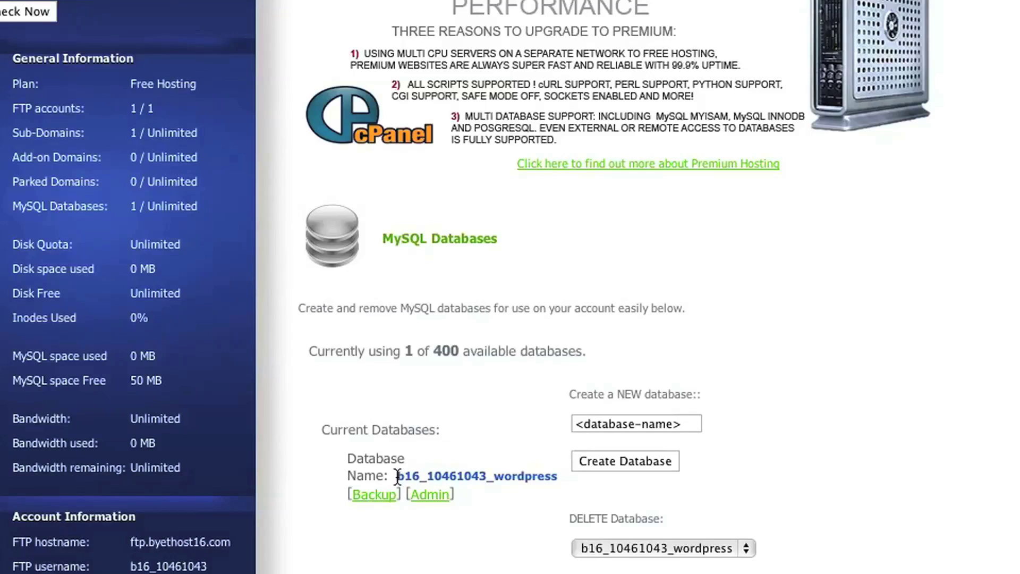
left_click_drag(398, 476, 557, 474)
key("ctrl+c")
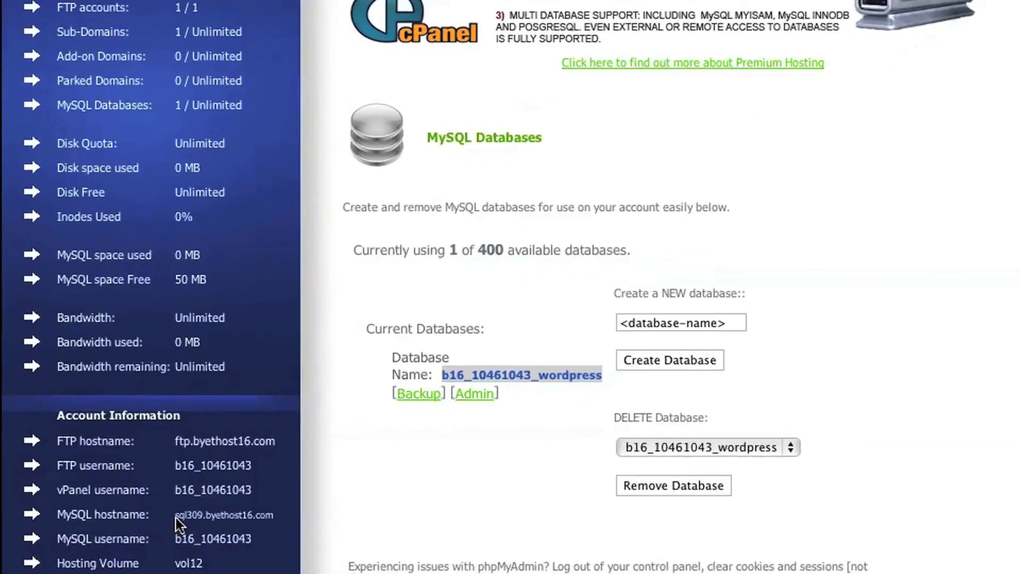
left_click_drag(177, 515, 274, 518)
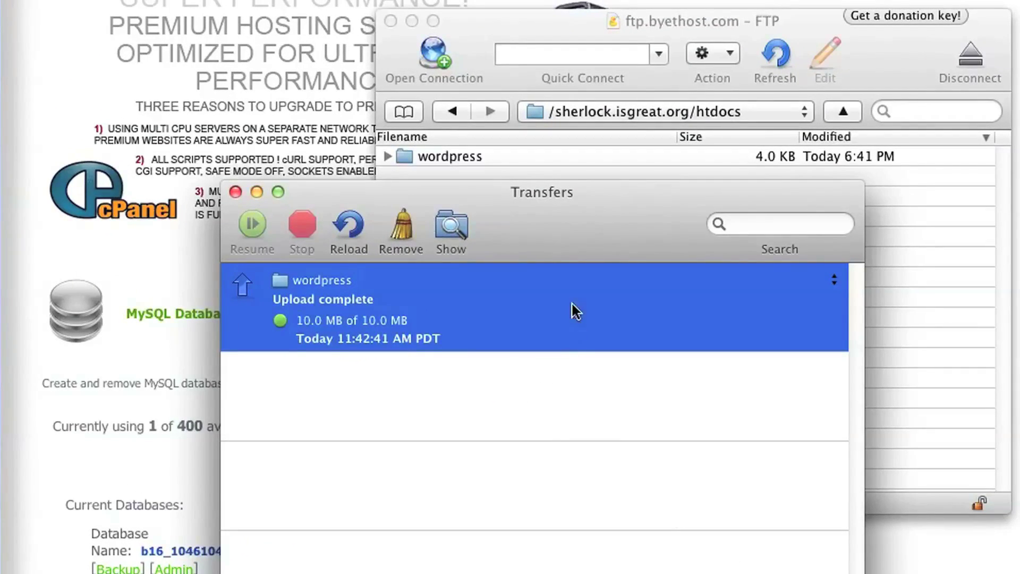
Rename the uploaded wordpress folder in htdocs to 'blog'.
left_click(509, 21)
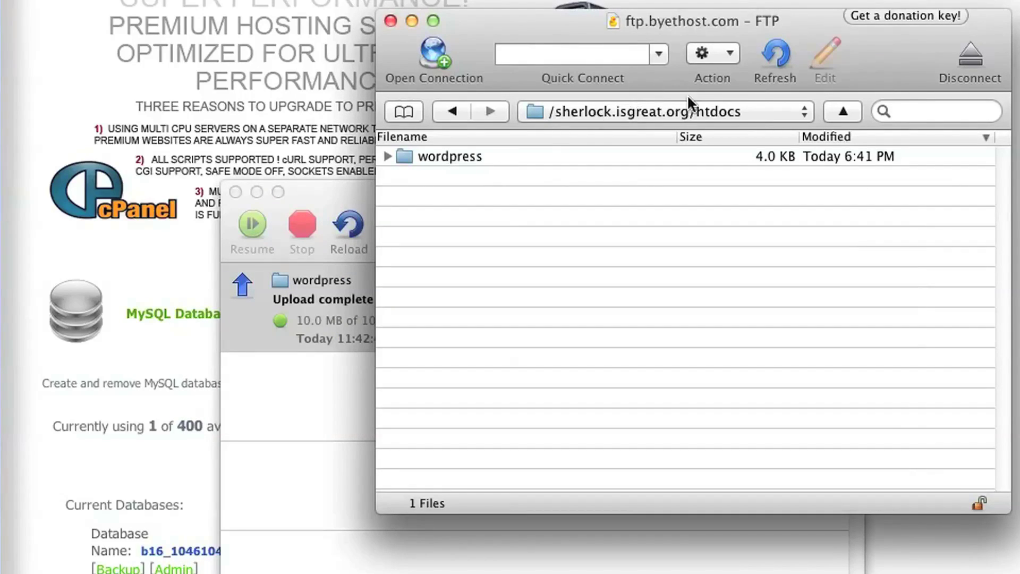
left_click(456, 154)
left_click(452, 154)
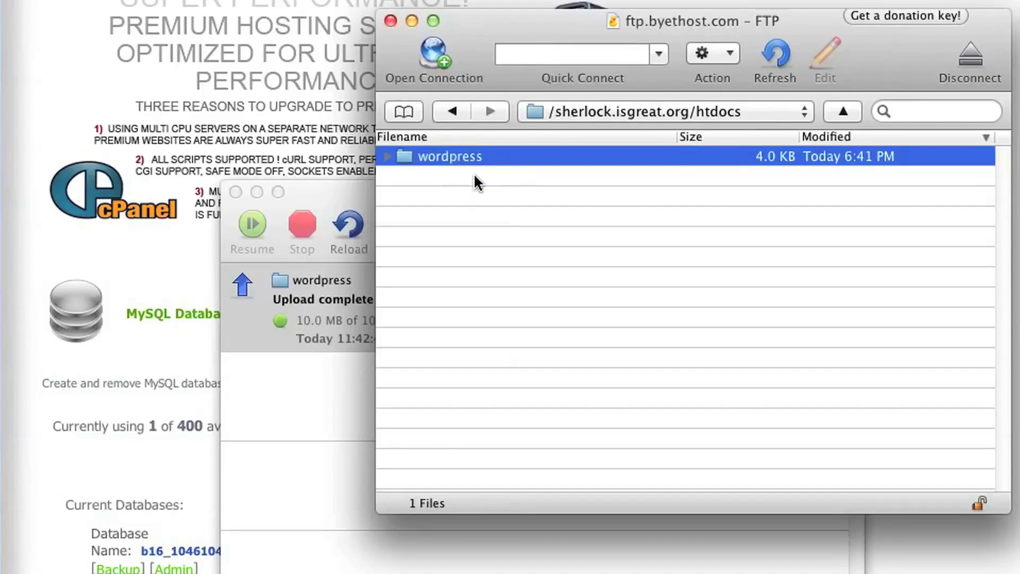
type("blog")
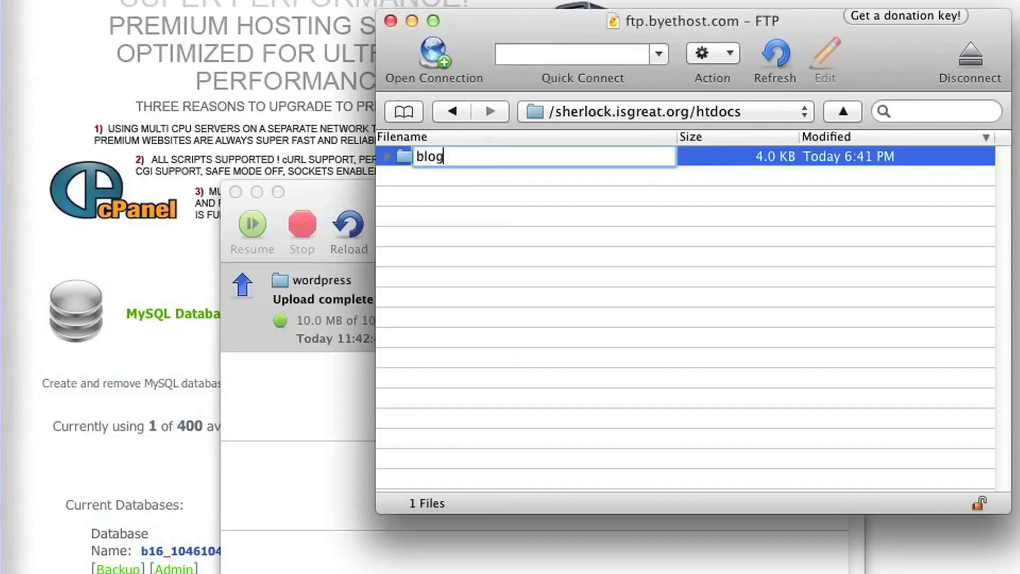
key("Return")
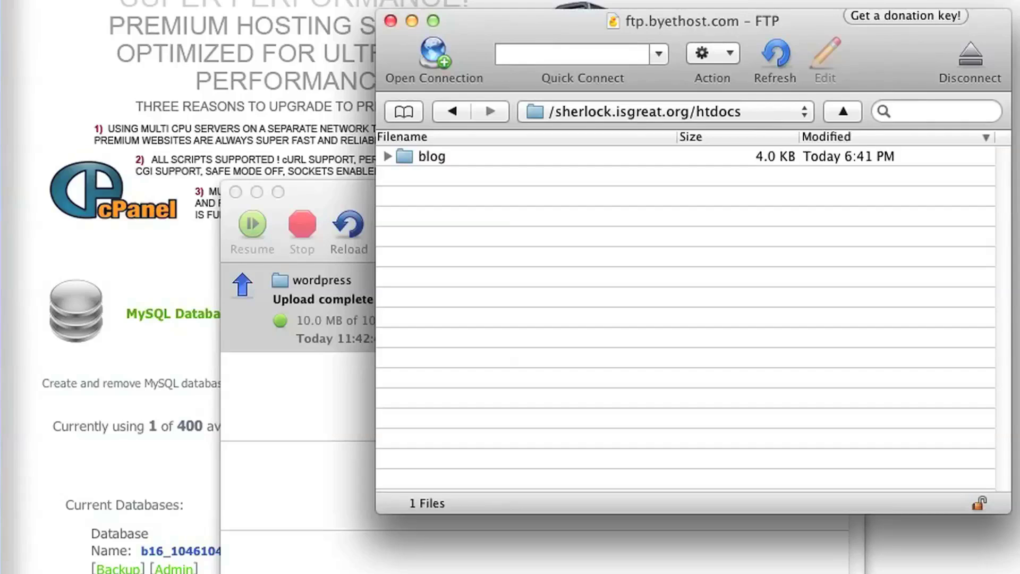
key("super+Tab")
key("super+t")
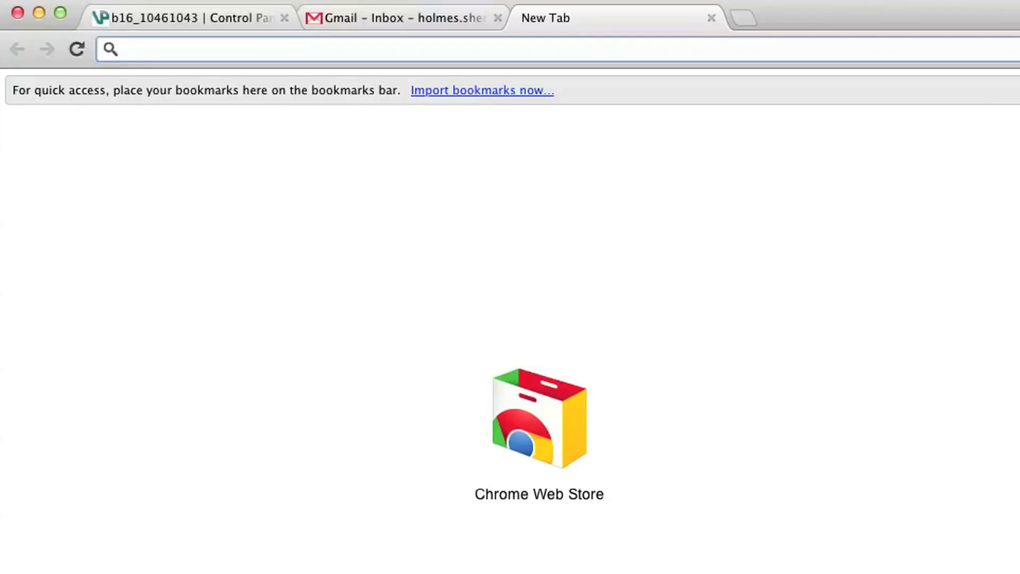
Load sherlock.isgreat.org/blog, which shows the missing wp-config.php setup page.
type("she")
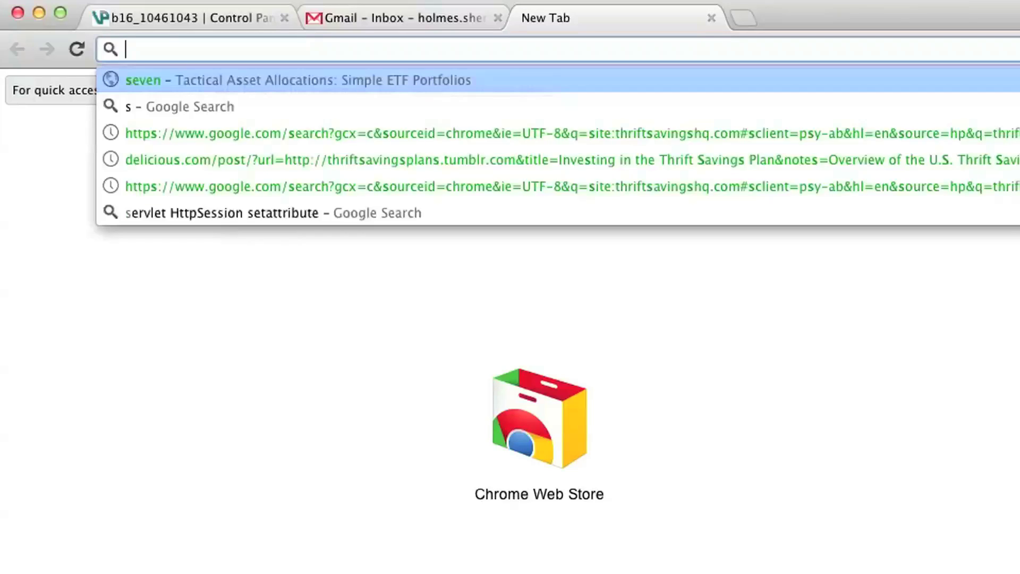
key("Down")
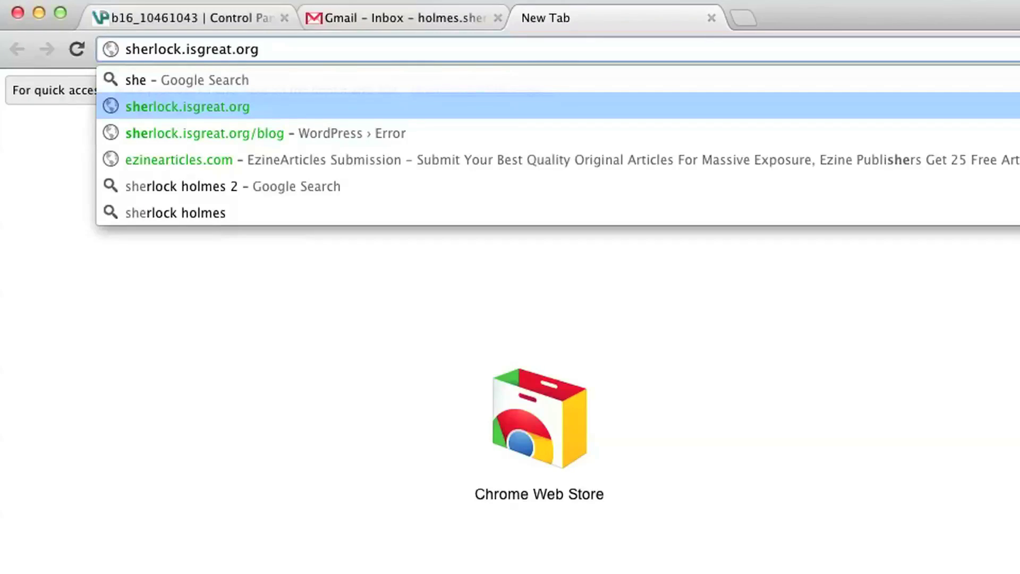
type("/blog")
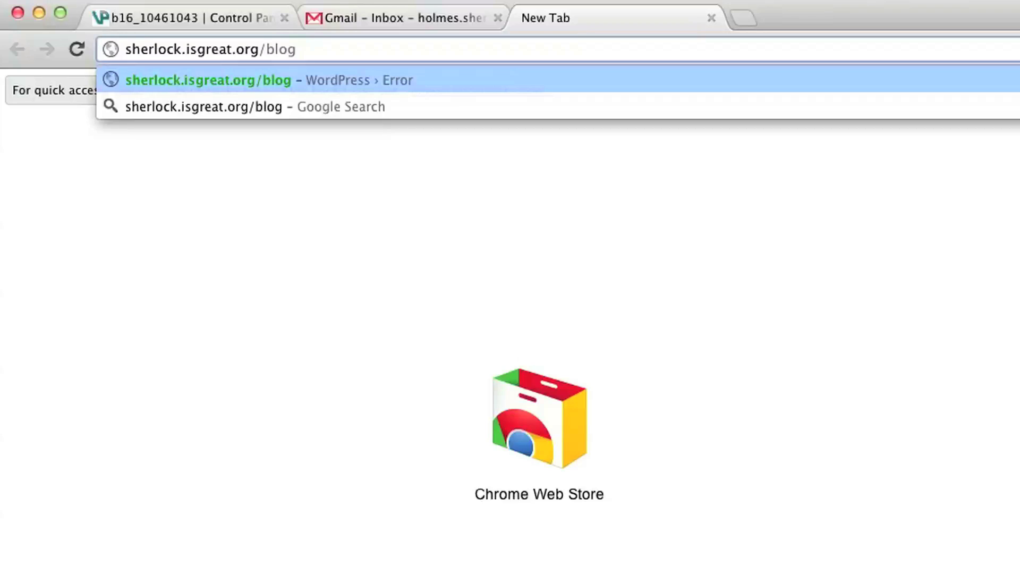
key("Return")
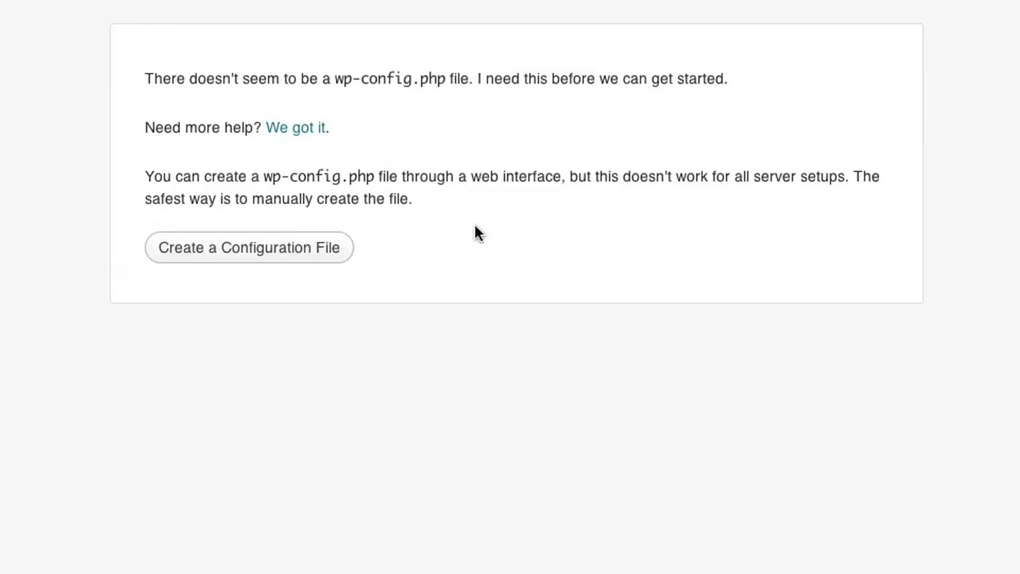
Start creating the WordPress configuration file to reach the database-details welcome page.
left_click(230, 254)
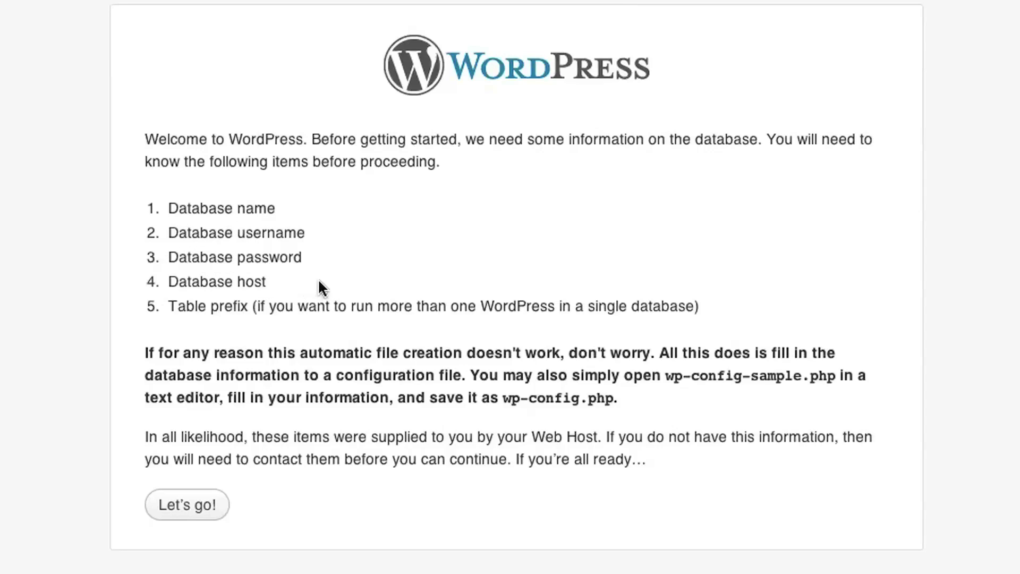
Continue to the database form and replace the Database Name with the pasted hosting database name.
left_click(190, 513)
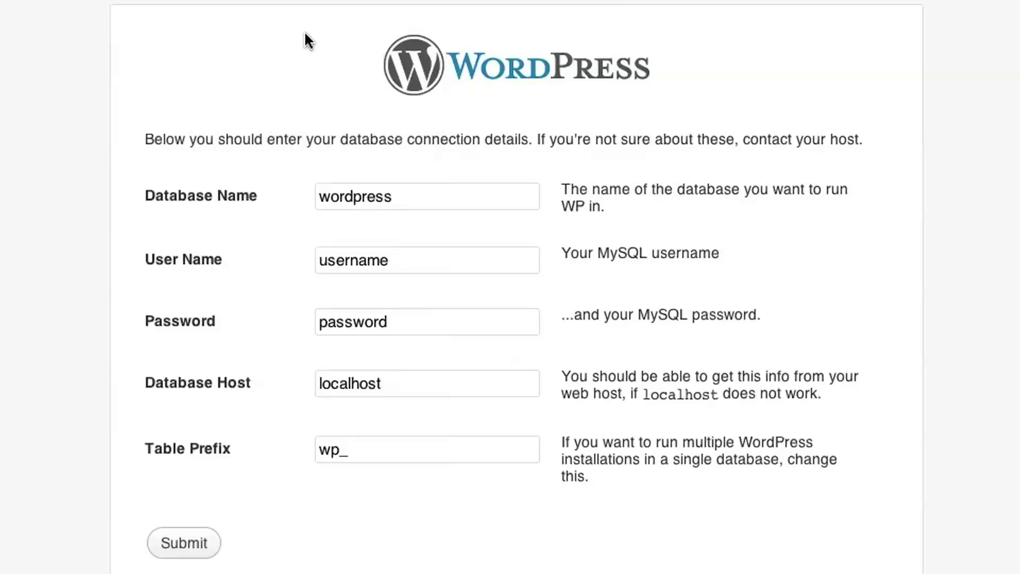
double_click(408, 196)
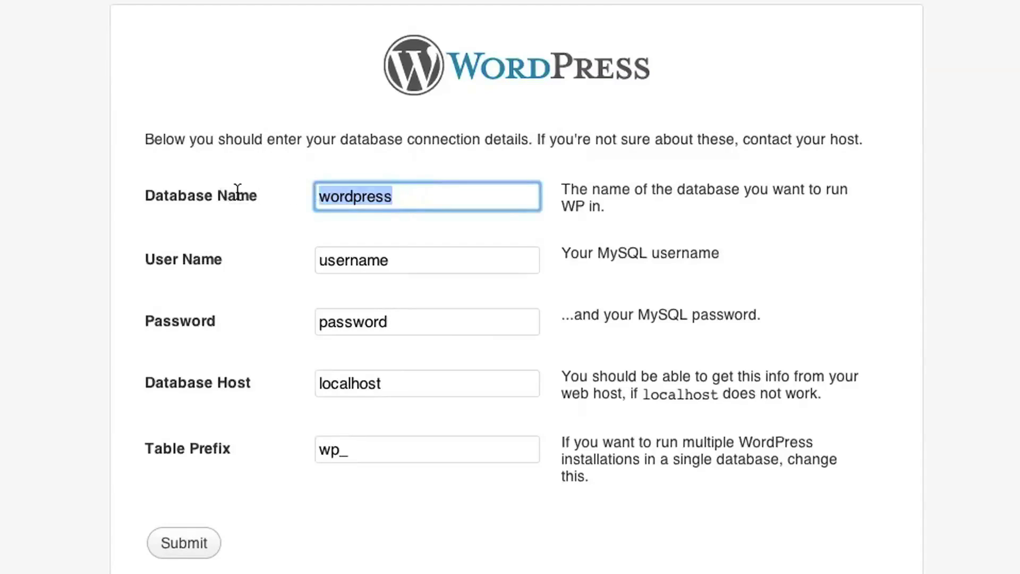
key("ctrl+v")
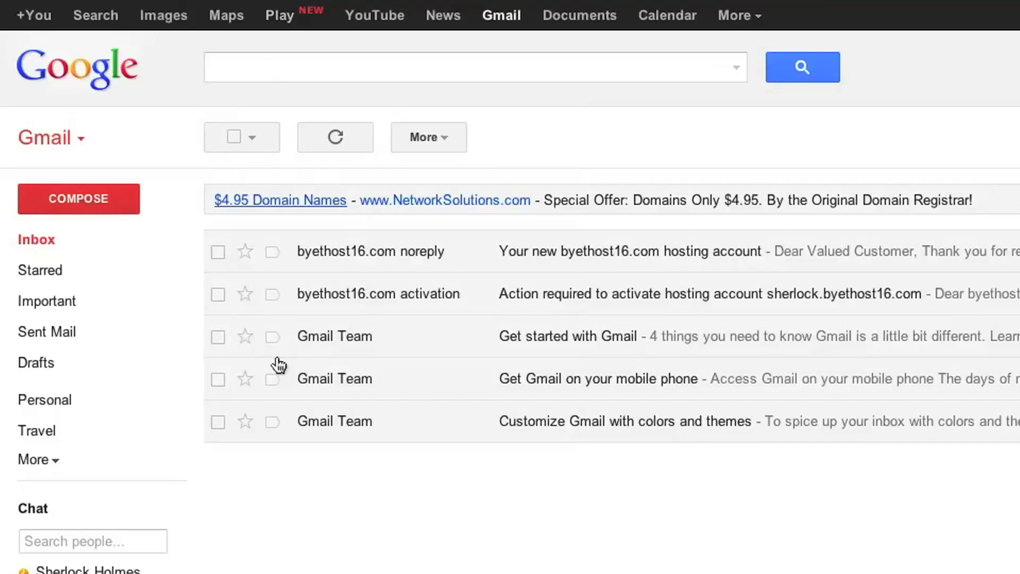
Copy the MySQL username from the byethost16 hosting email and select WordPress's placeholder User Name.
left_click(612, 262)
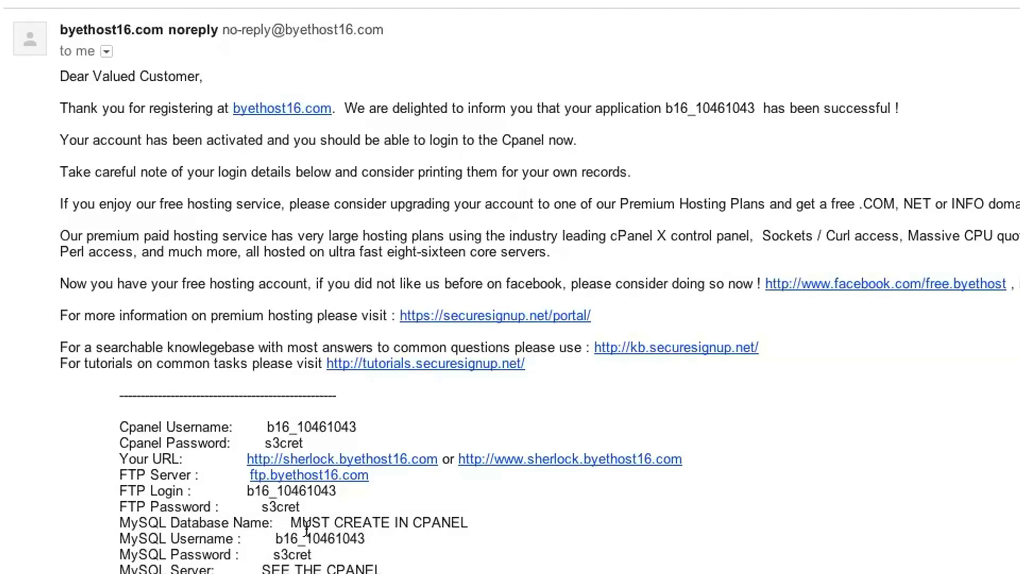
left_click_drag(275, 538, 366, 538)
key("super+c")
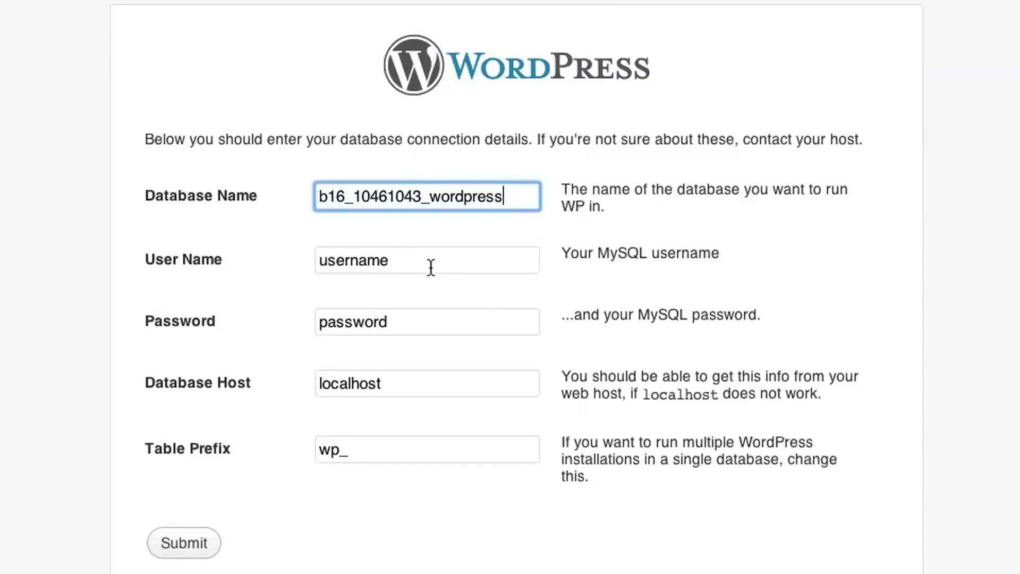
left_click_drag(430, 266, 308, 256)
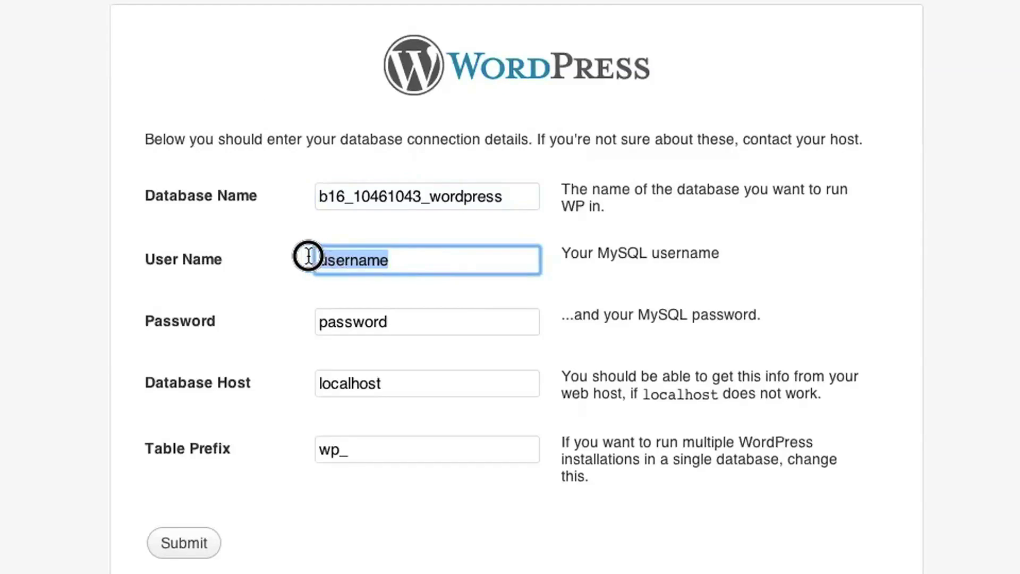
Paste the MySQL username, type the MySQL password, then copy the MySQL hostname from VistaPanel.
key("super+v")
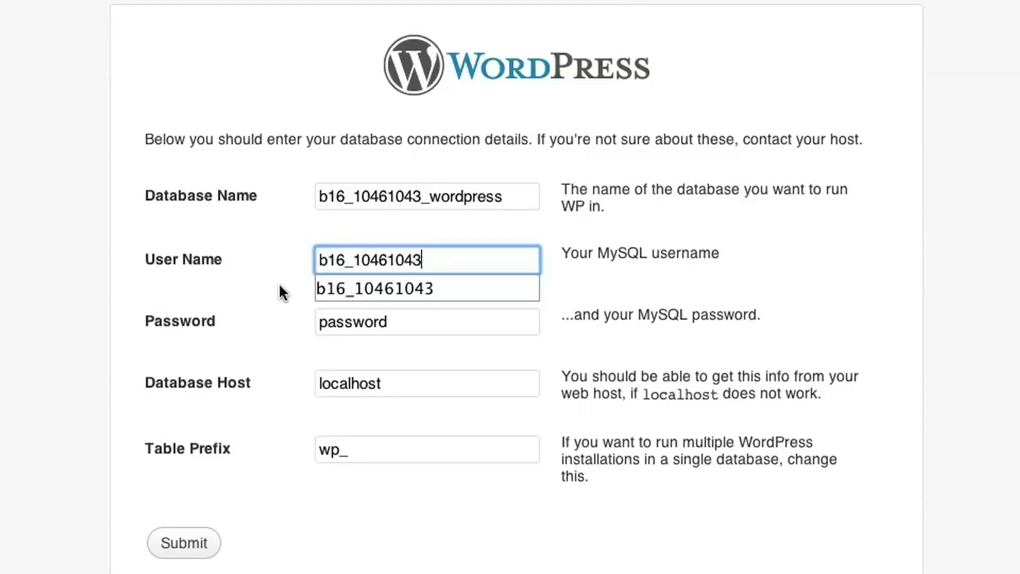
left_click(281, 291)
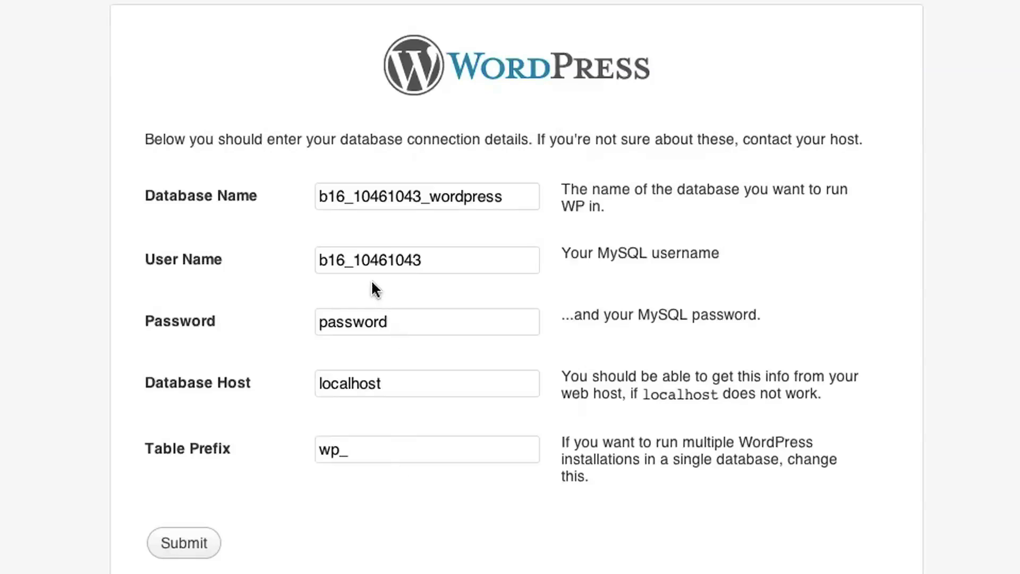
left_click_drag(405, 318, 243, 321)
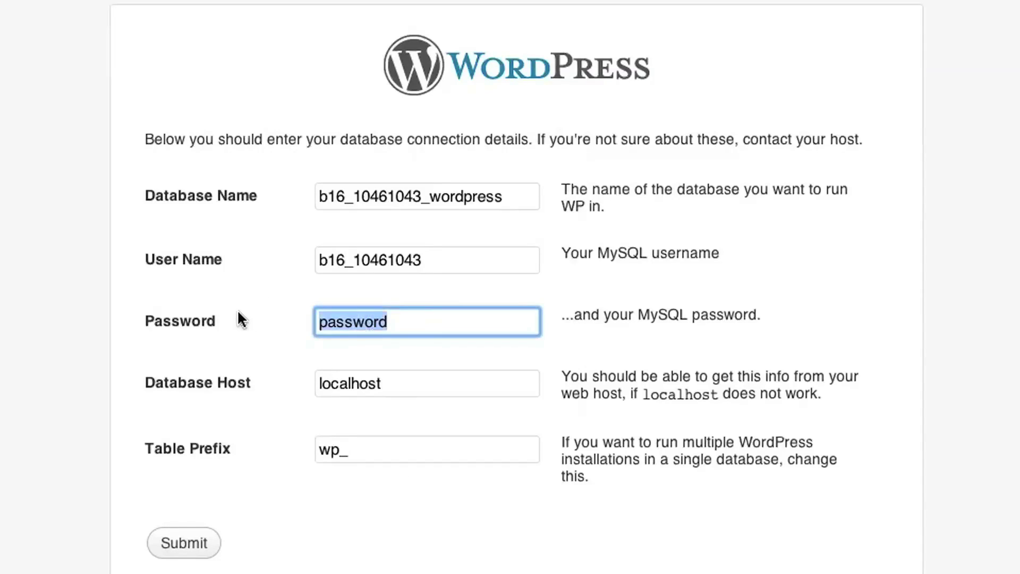
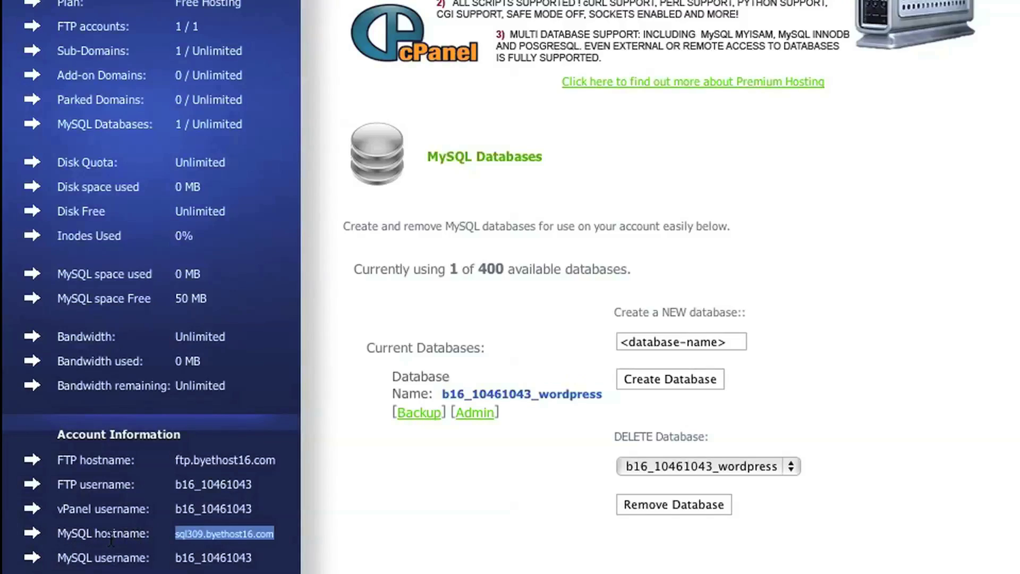
right_click(223, 537)
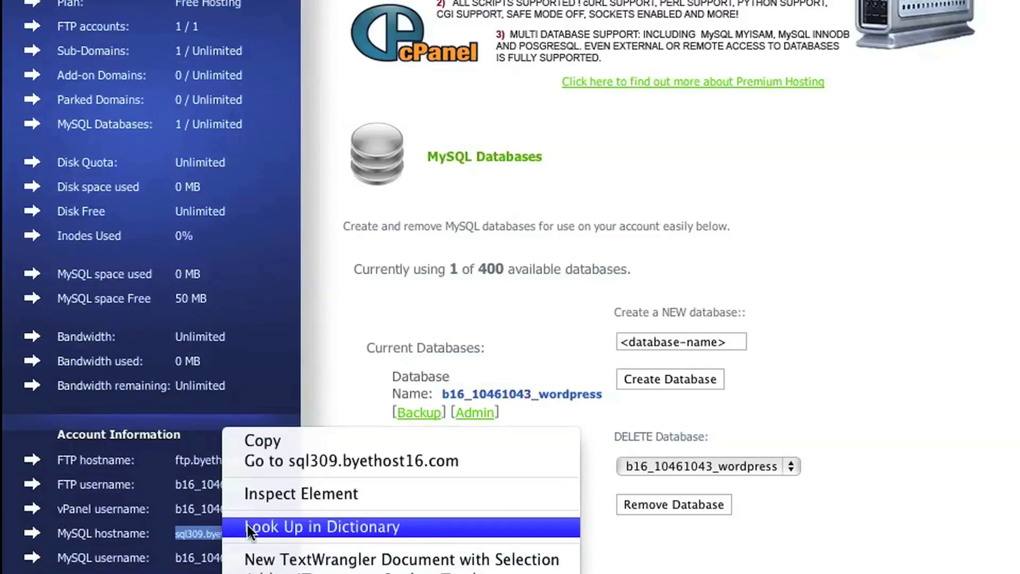
left_click(317, 440)
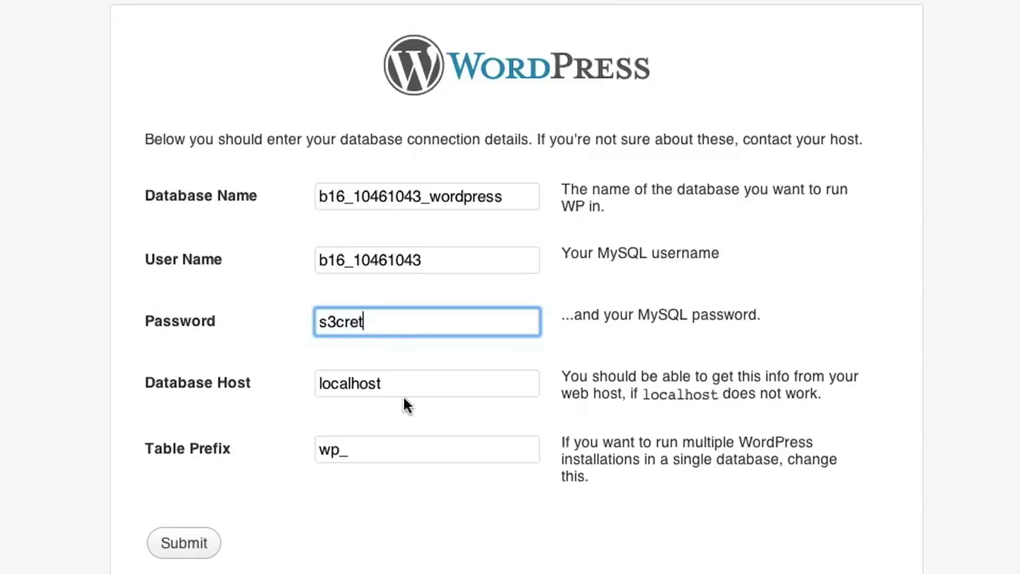
Replace localhost with sql309.byethost16.com as Database Host and submit the connection details.
left_click_drag(398, 383, 284, 383)
key("super+v")
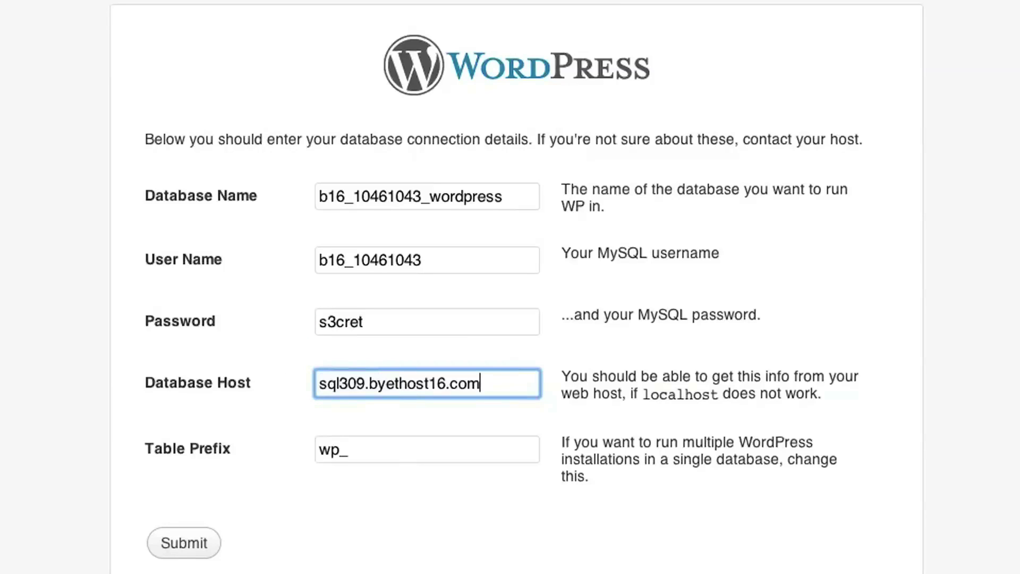
left_click(435, 453)
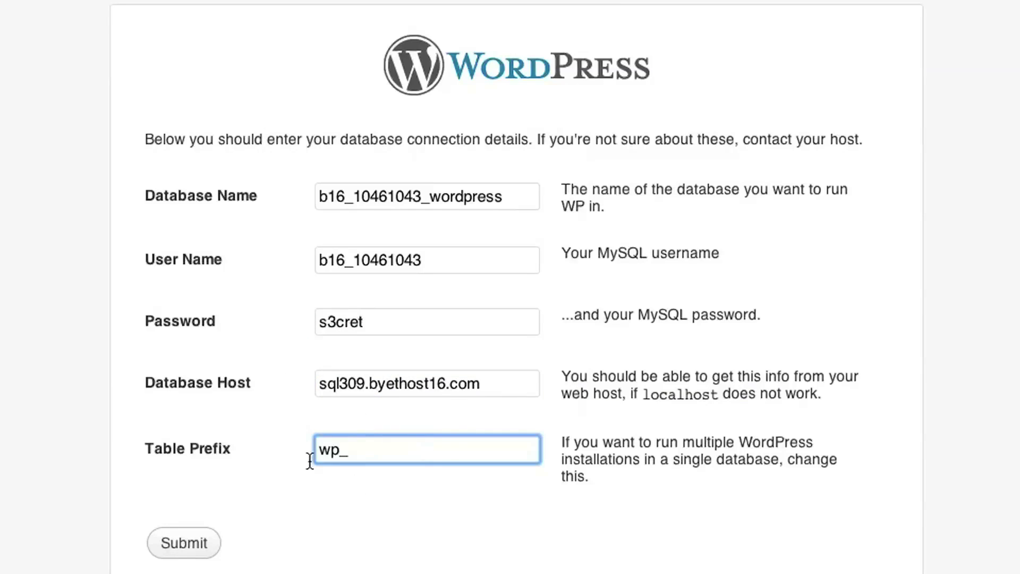
left_click(191, 546)
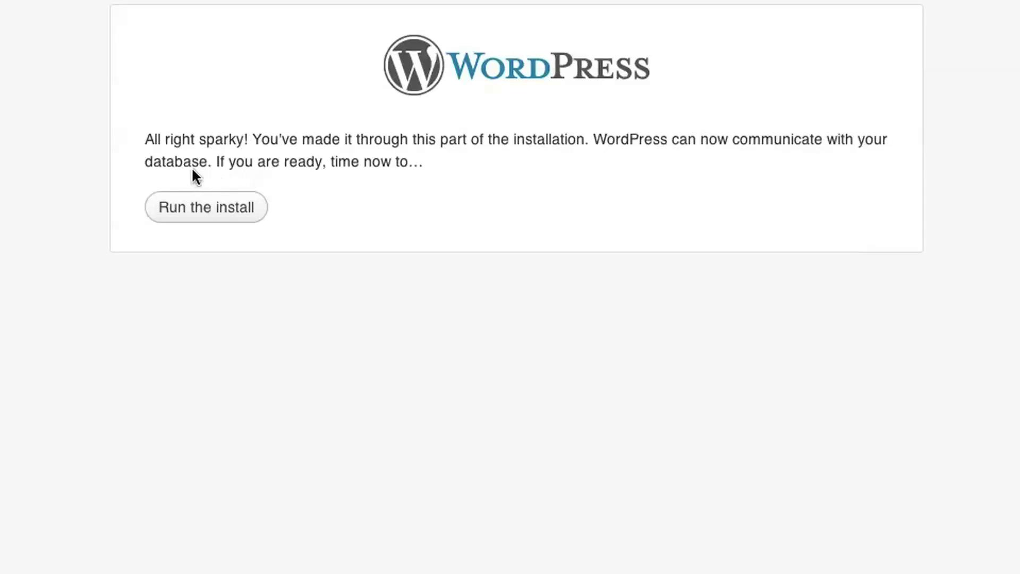
Run the install, title the site 'Sherlock is Great!' and replace admin with a custom username.
left_click(211, 214)
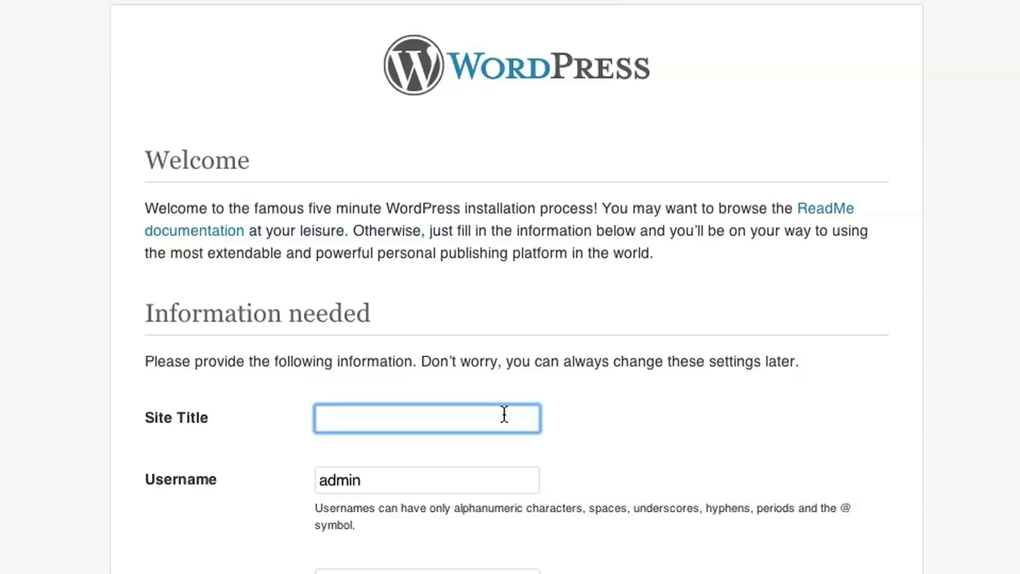
type("Sherlock is Gr")
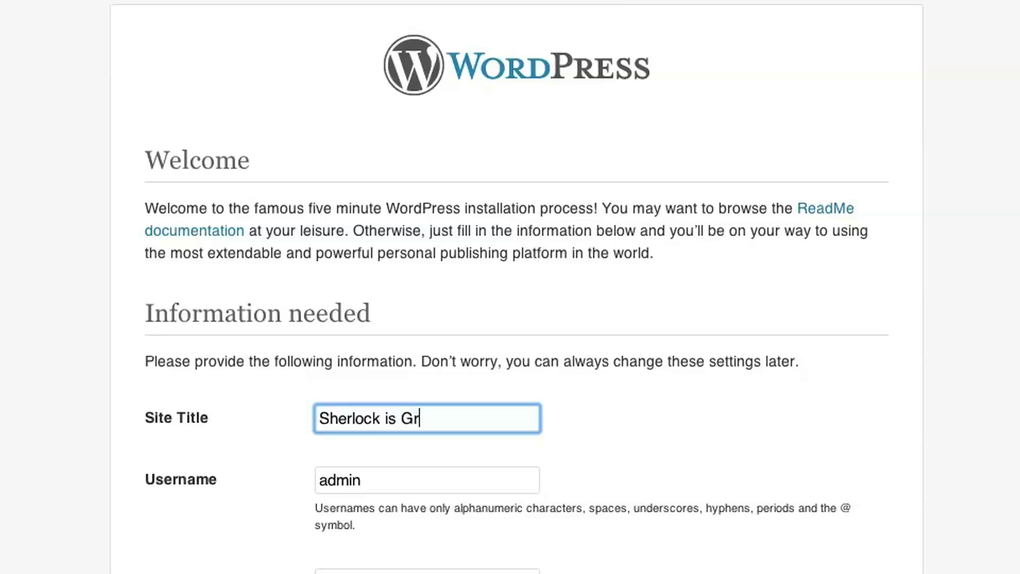
type("eat!")
left_click_drag(391, 480, 285, 479)
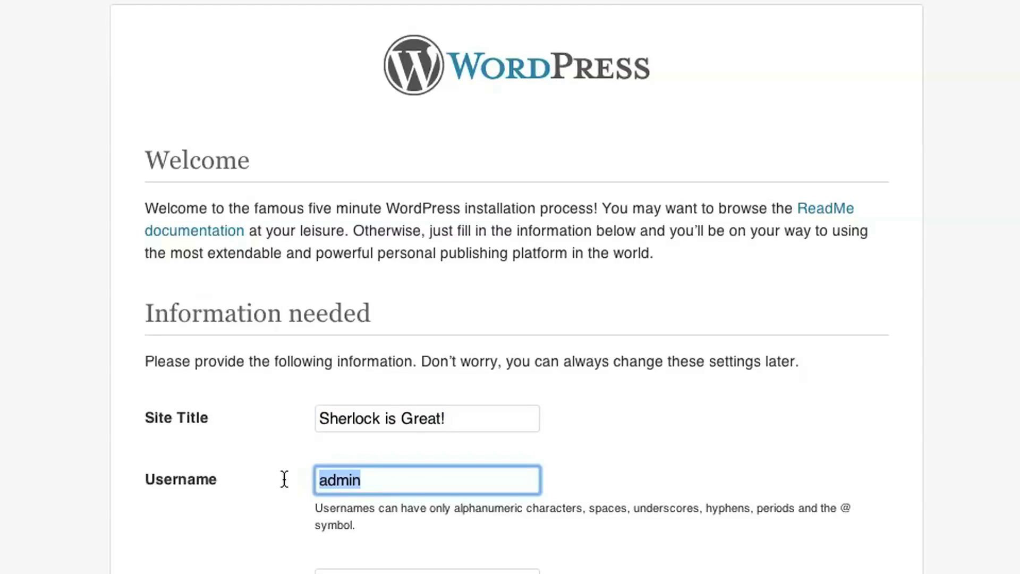
type("sher")
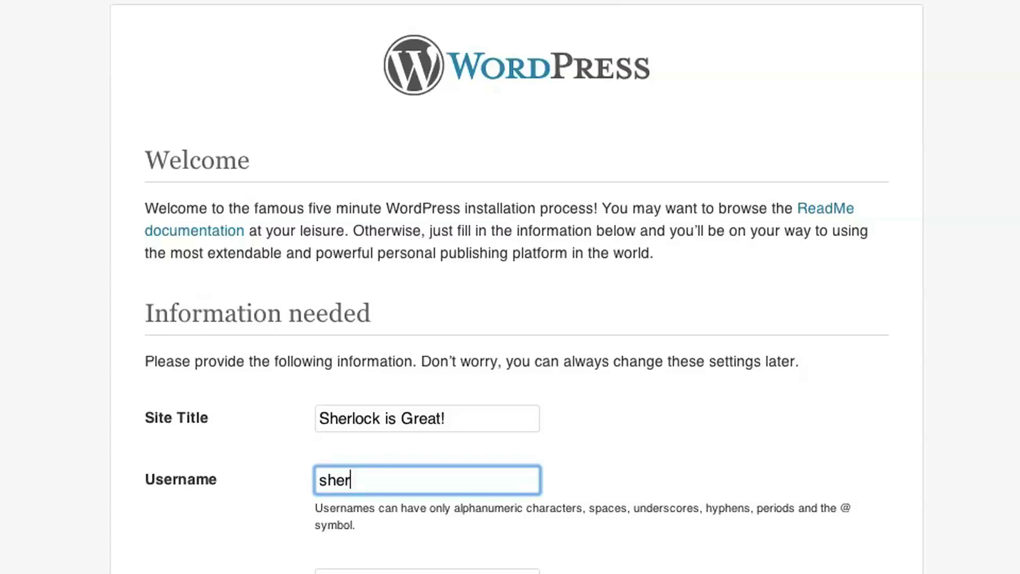
type("lock")
key("Tab")
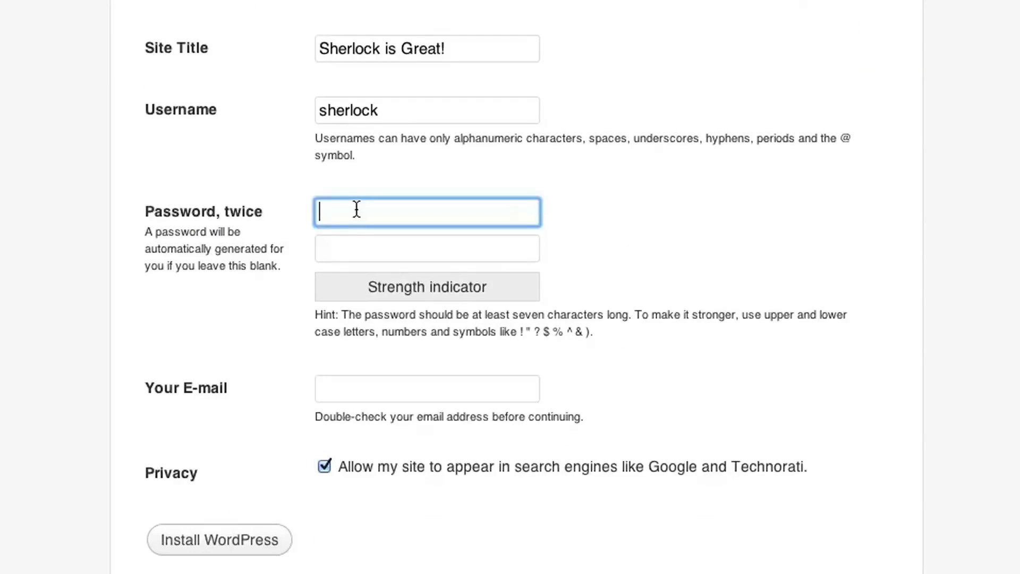
Enter and confirm the admin password, paste the admin e-mail, and click Install WordPress.
type("******")
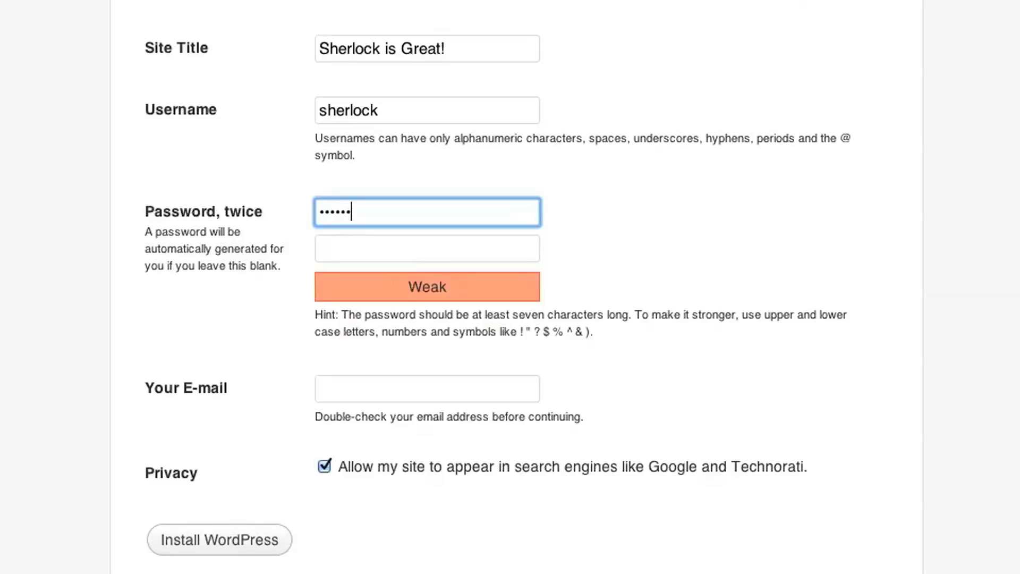
type("***")
key("Tab")
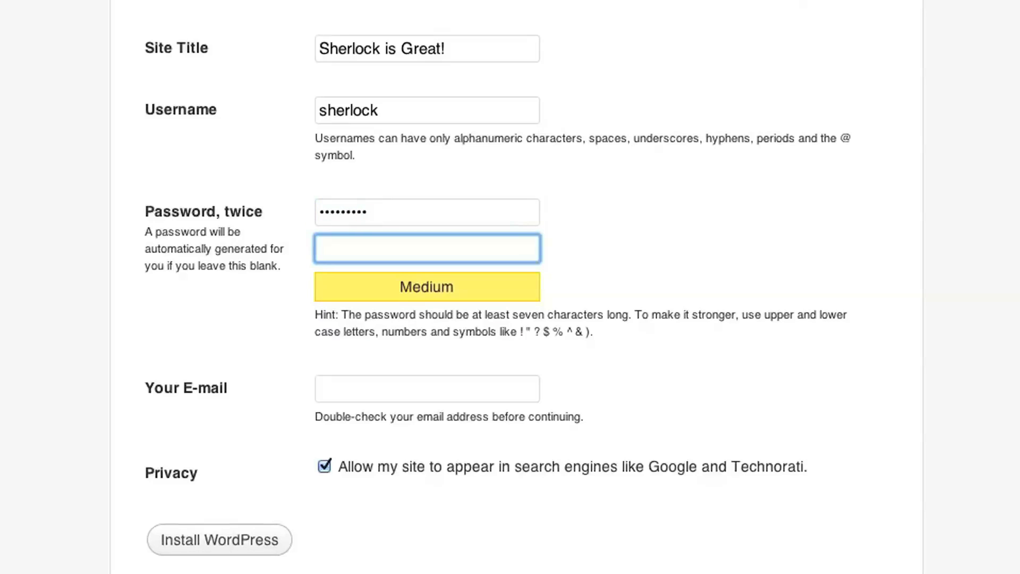
type("********")
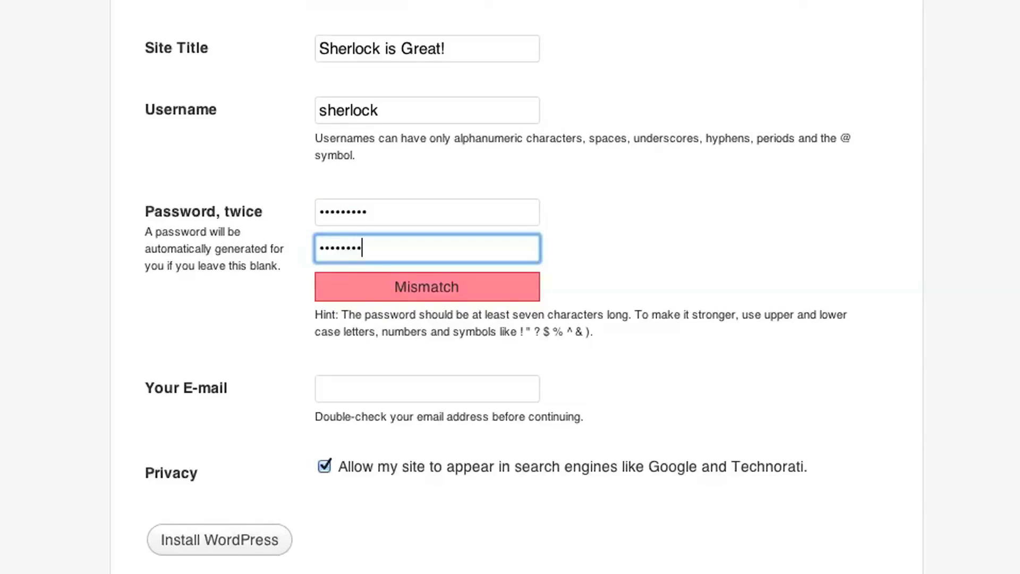
type("*")
left_click(353, 393)
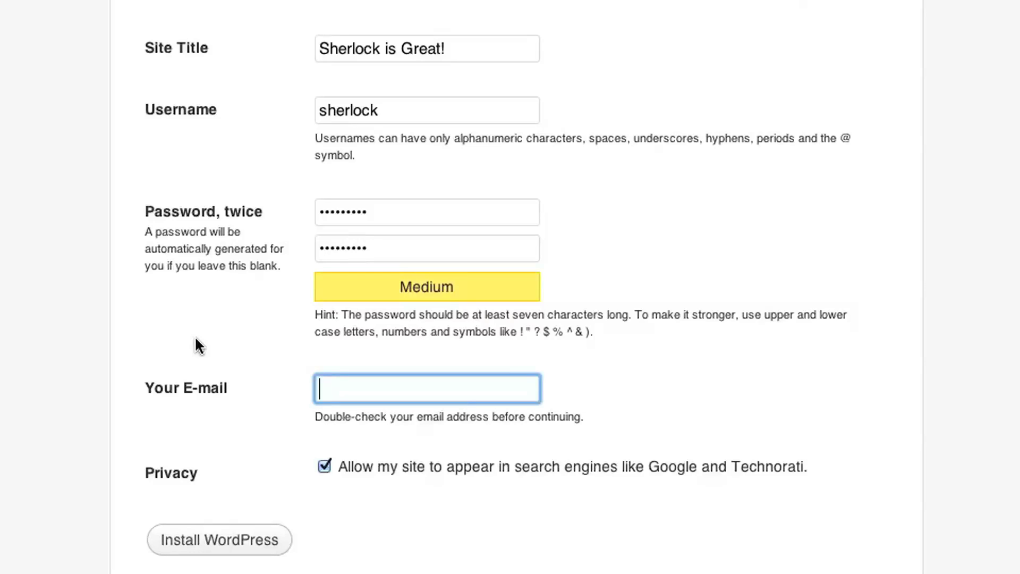
key("ctrl+v")
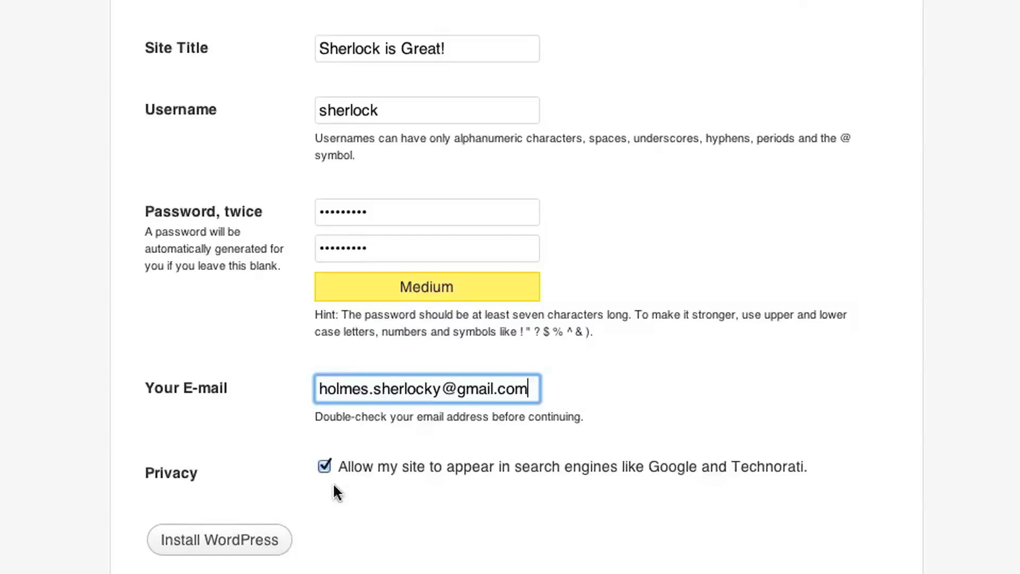
left_click(235, 540)
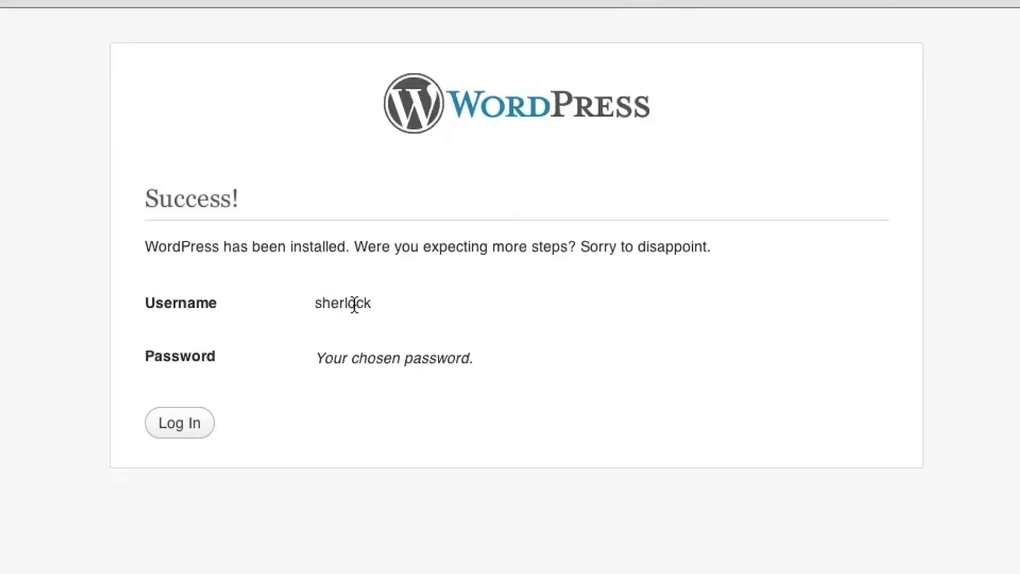
Log in with the new admin username and password, with Remember Me ticked.
left_click(179, 424)
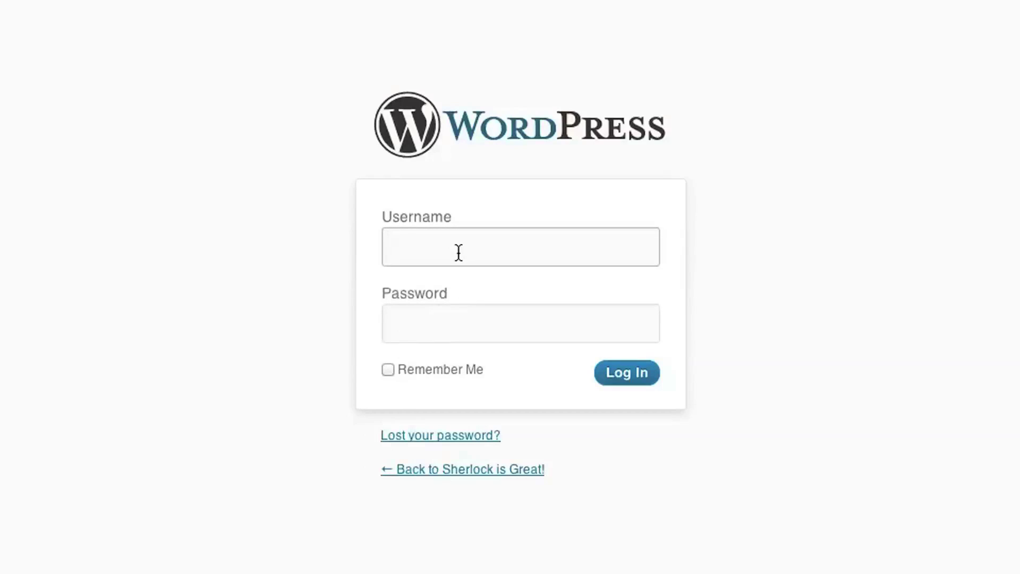
type("sherlock")
key("Tab")
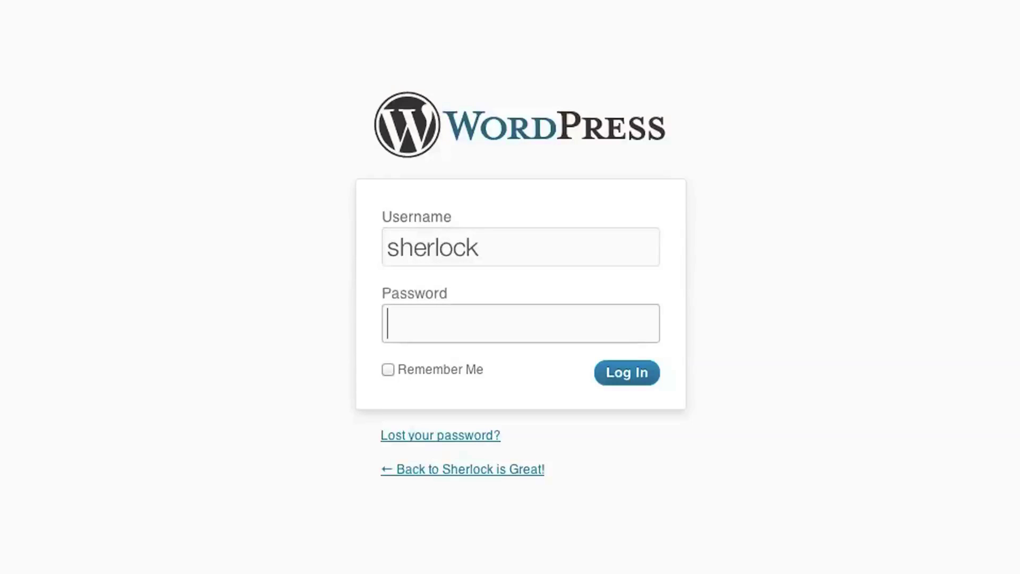
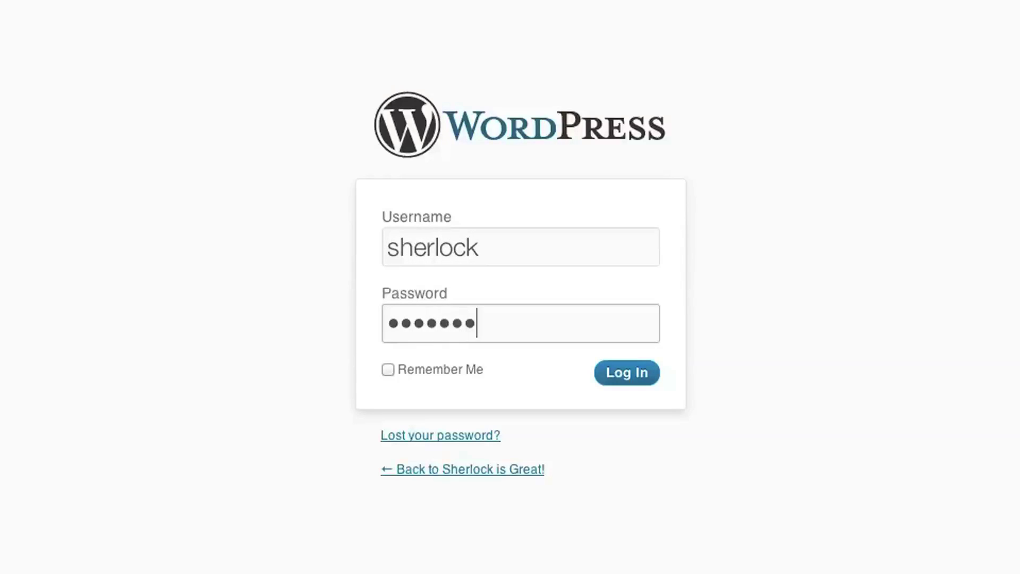
left_click(388, 369)
left_click(640, 372)
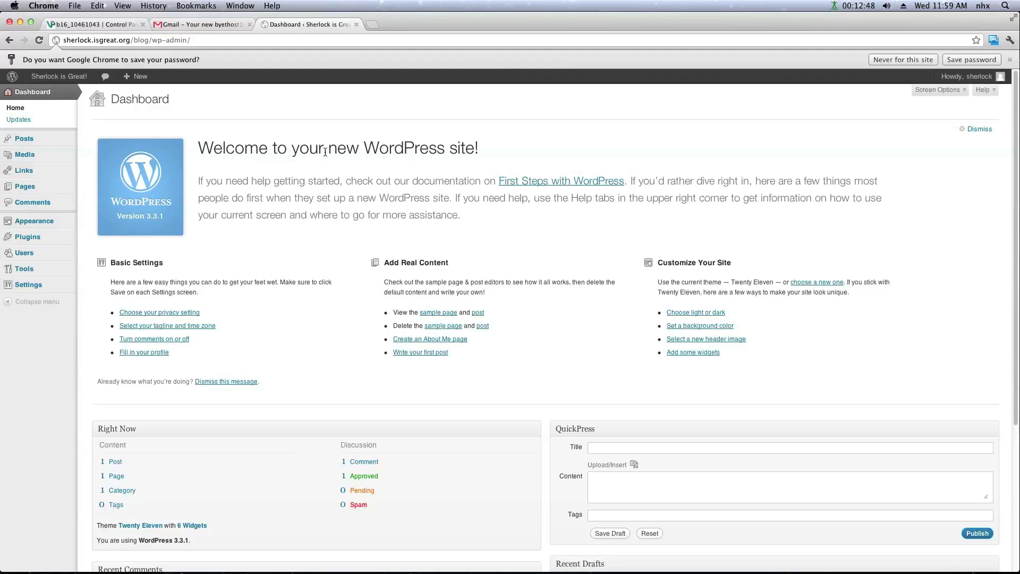
Choose Visit Site from the admin bar's site-name menu to view the live blog.
mouse_move(28, 144)
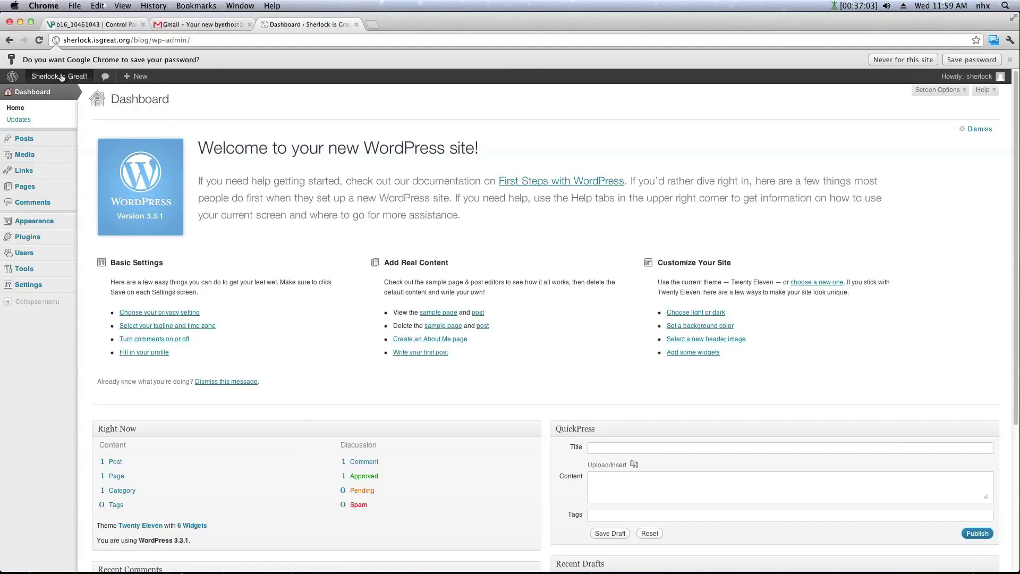
mouse_move(62, 80)
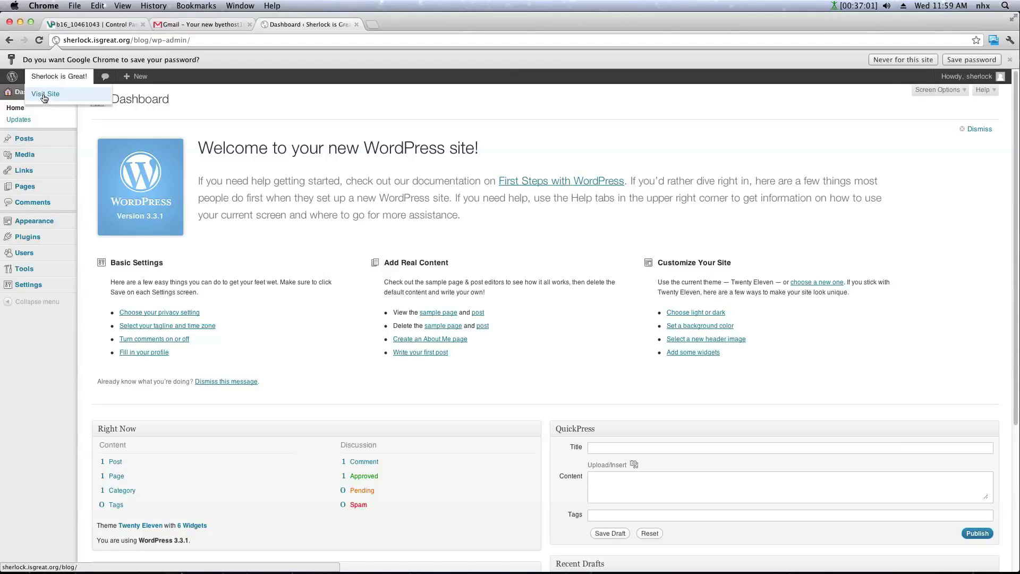
left_click(42, 94)
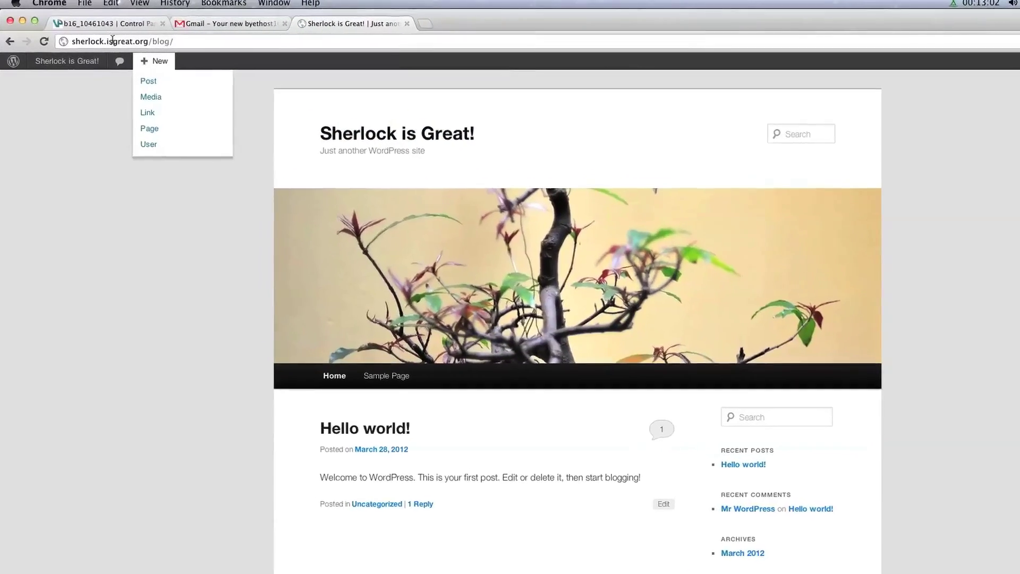
left_click(113, 41)
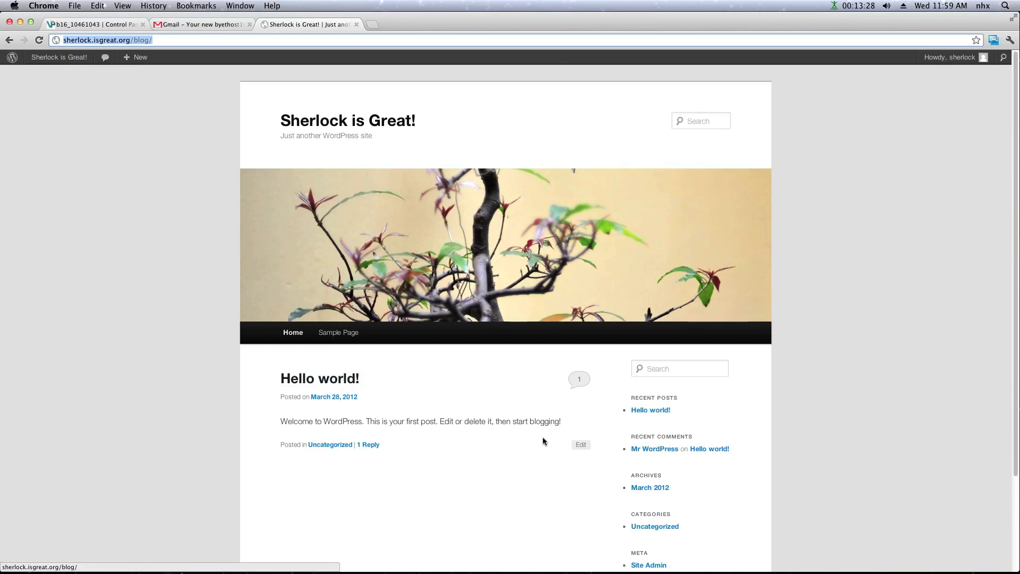
Replace the Hello world! body with "Sherlock is great, isn't he?", update, and view the post.
left_click(580, 445)
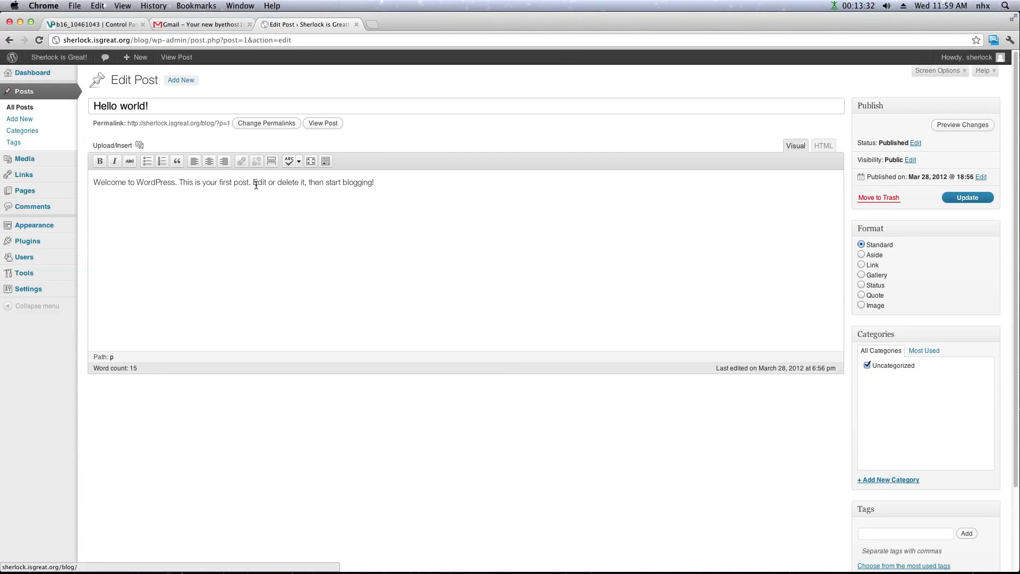
left_click_drag(374, 182, 90, 182)
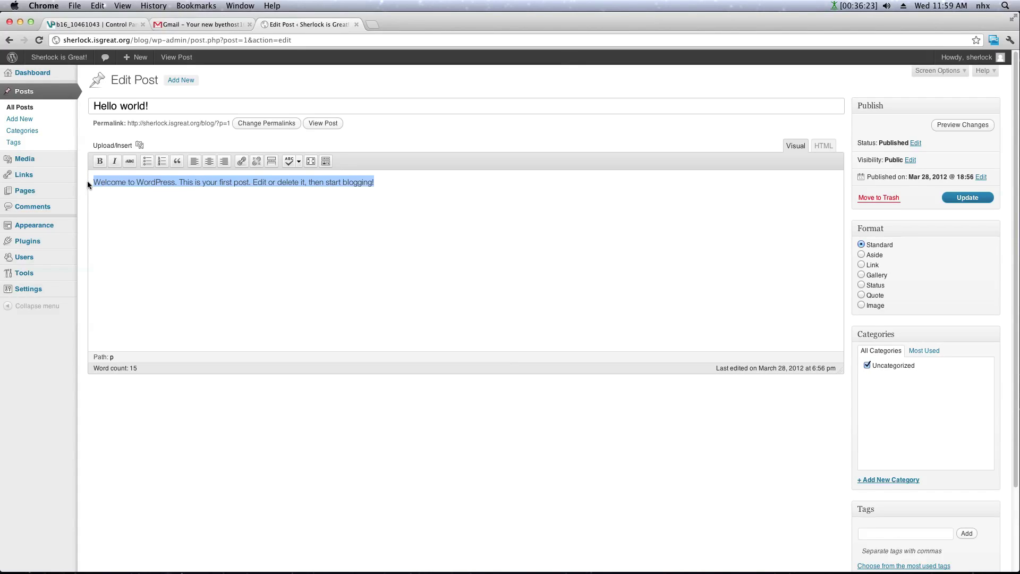
type("Sherlock is g")
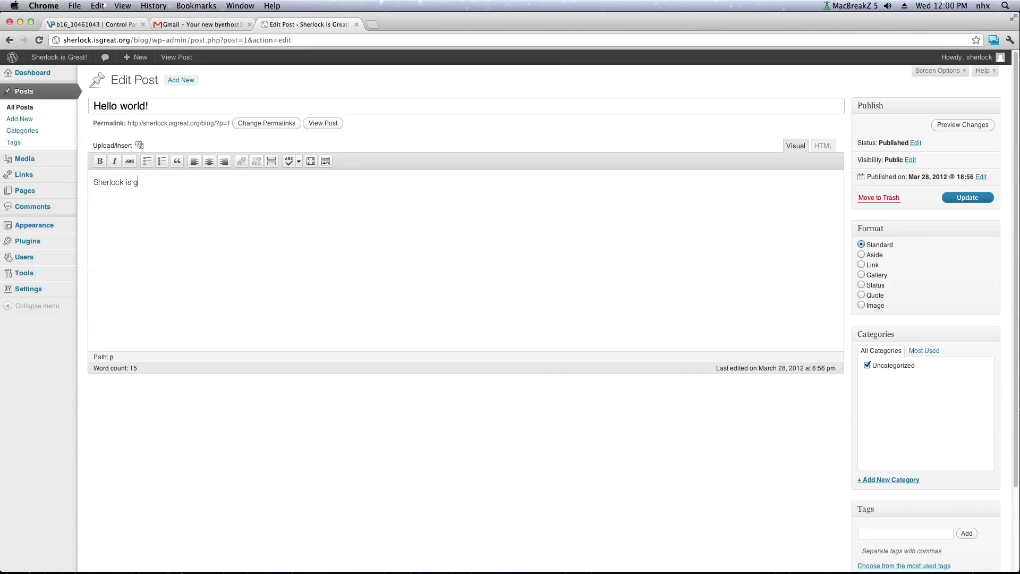
type("reat, isn't he?")
left_click(962, 199)
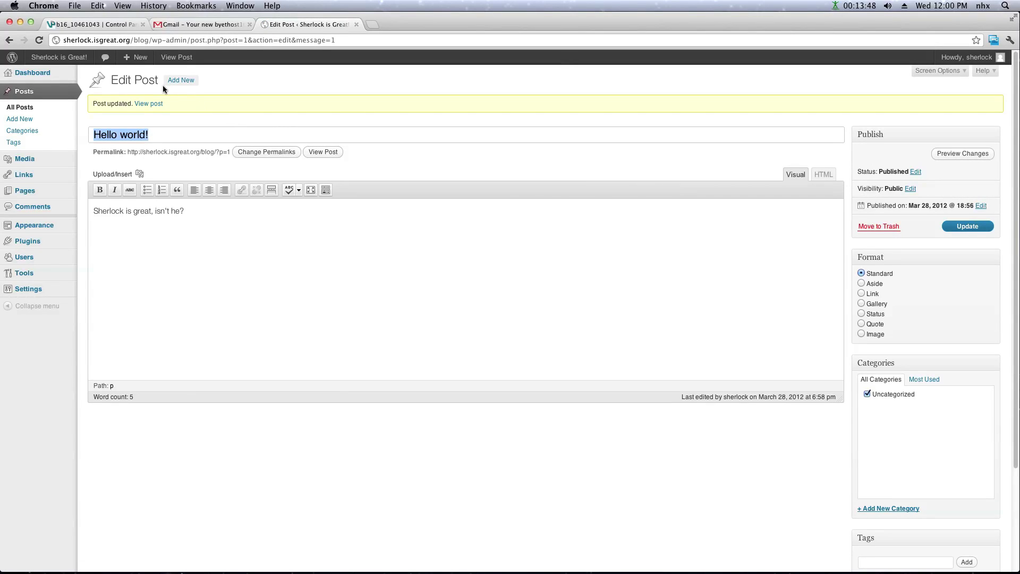
left_click(153, 103)
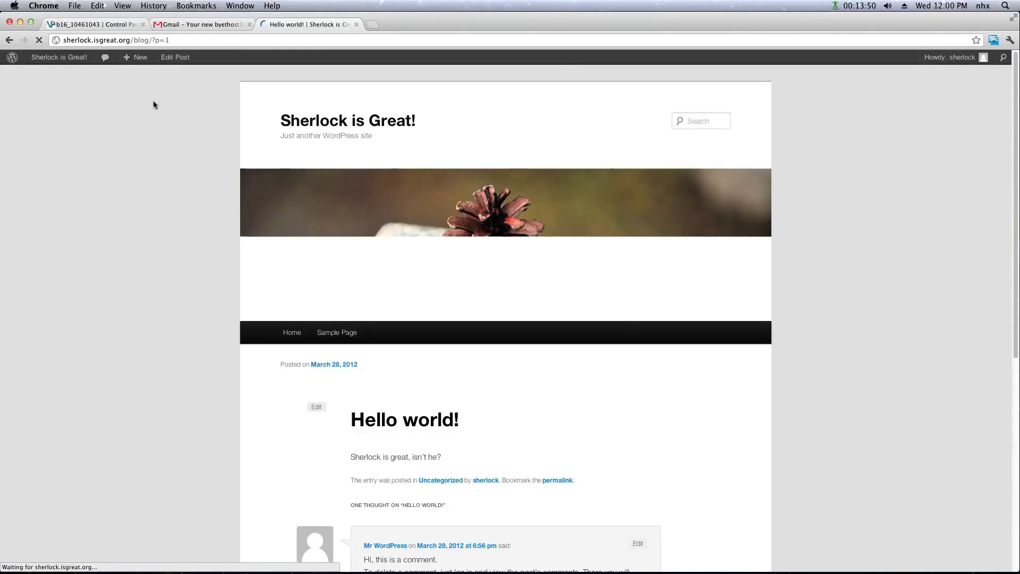
Highlight the post sentence "Sherlock is great, isn't he?" on the blog's front page.
left_click_drag(351, 456, 442, 456)
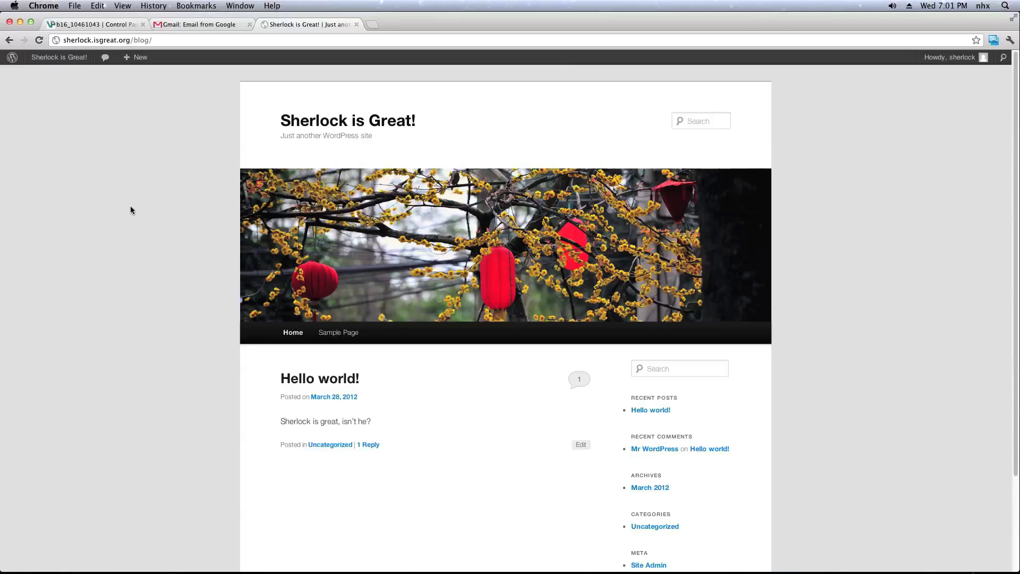
Go to the Manage Themes page and highlight the Current Theme heading and the Twenty Ten entry.
mouse_move(63, 63)
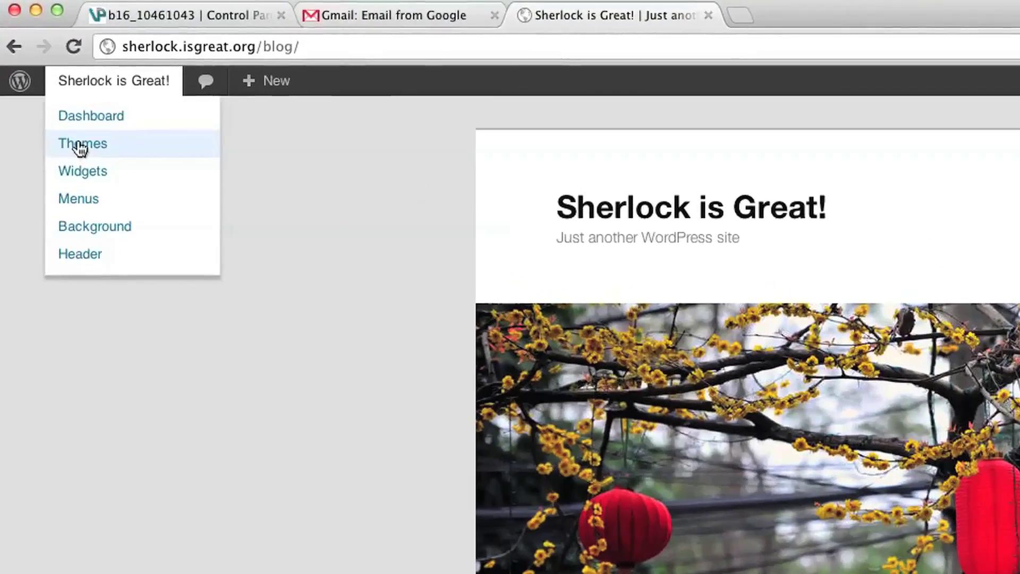
left_click(59, 113)
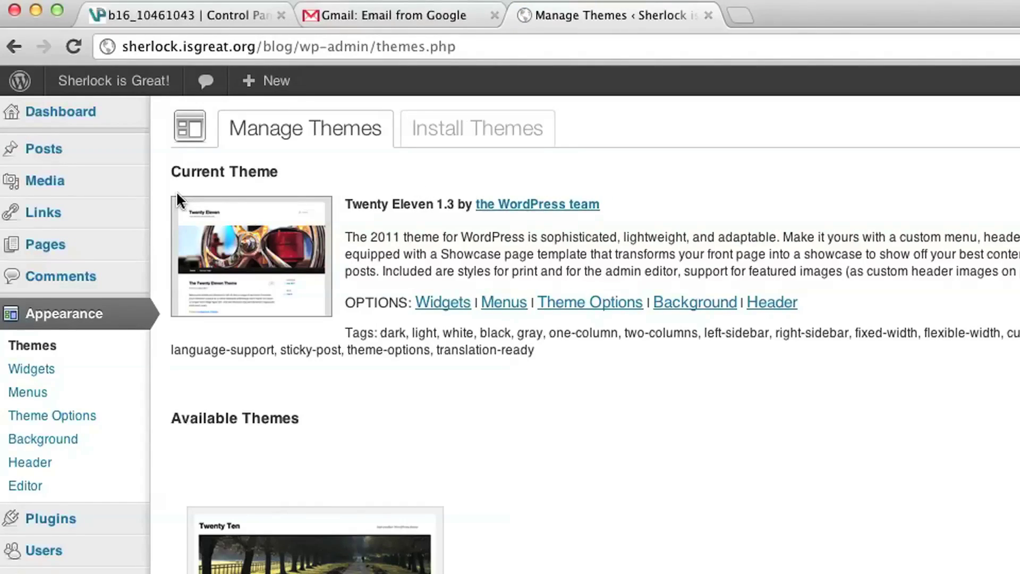
left_click_drag(170, 174, 289, 175)
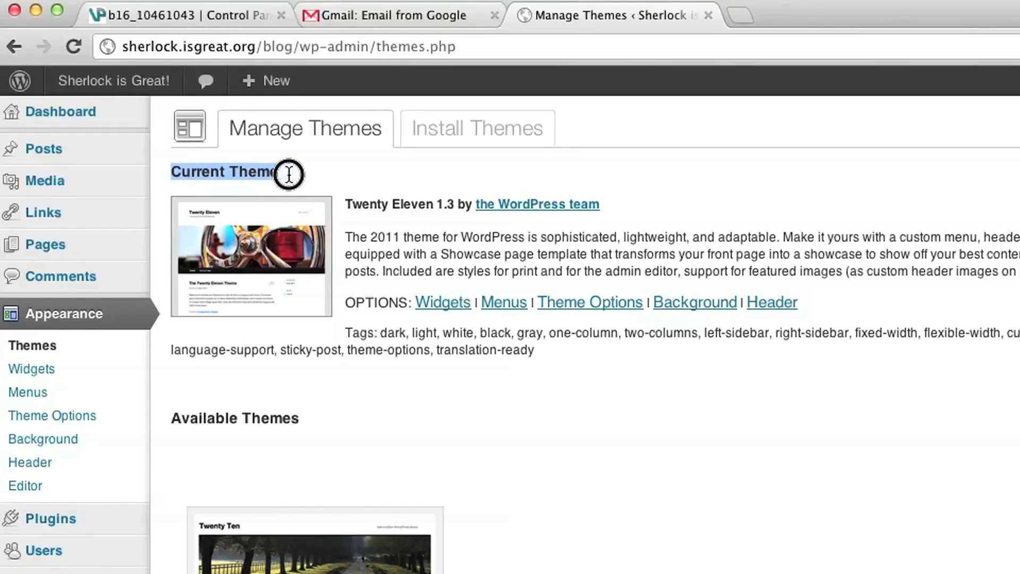
left_click_drag(344, 204, 433, 206)
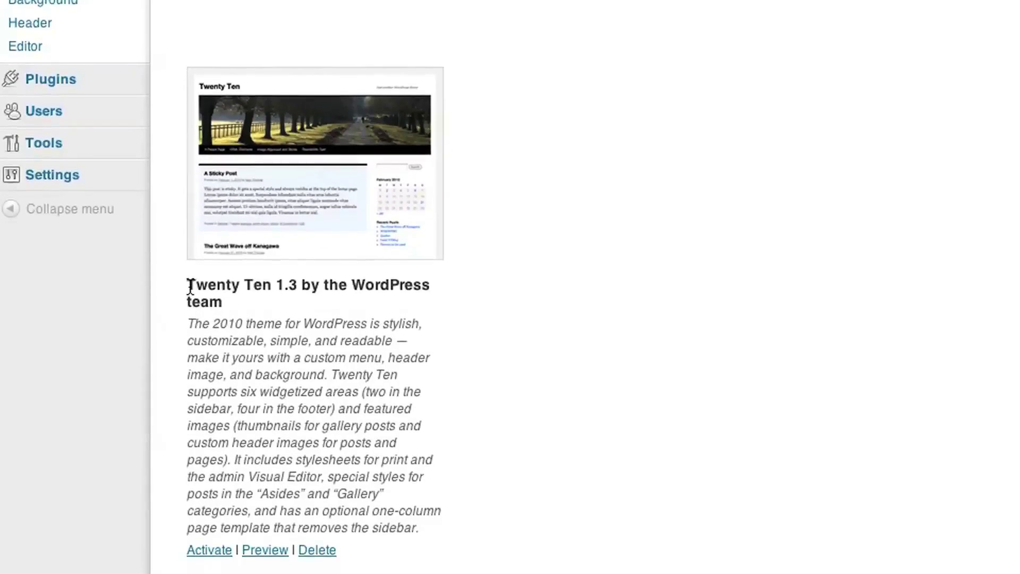
left_click_drag(190, 287, 270, 287)
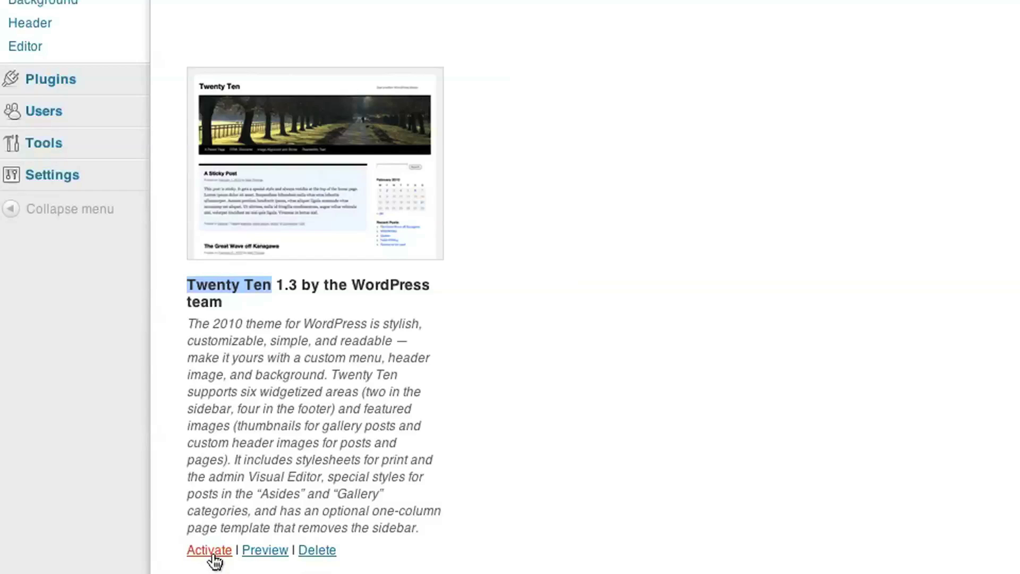
Activate the Twenty Ten theme and visit the blog to see its new look.
left_click(212, 551)
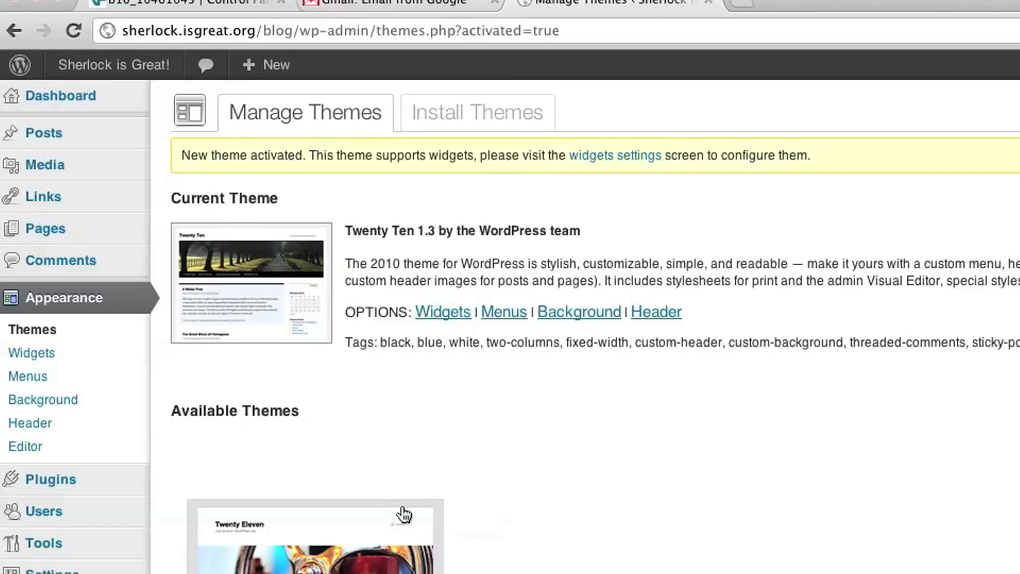
mouse_move(124, 72)
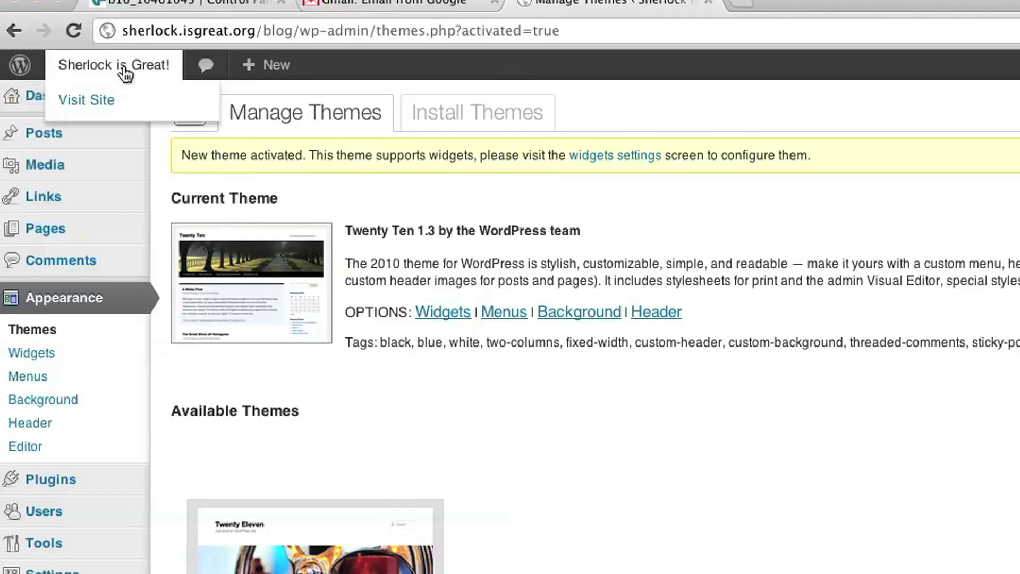
left_click(94, 102)
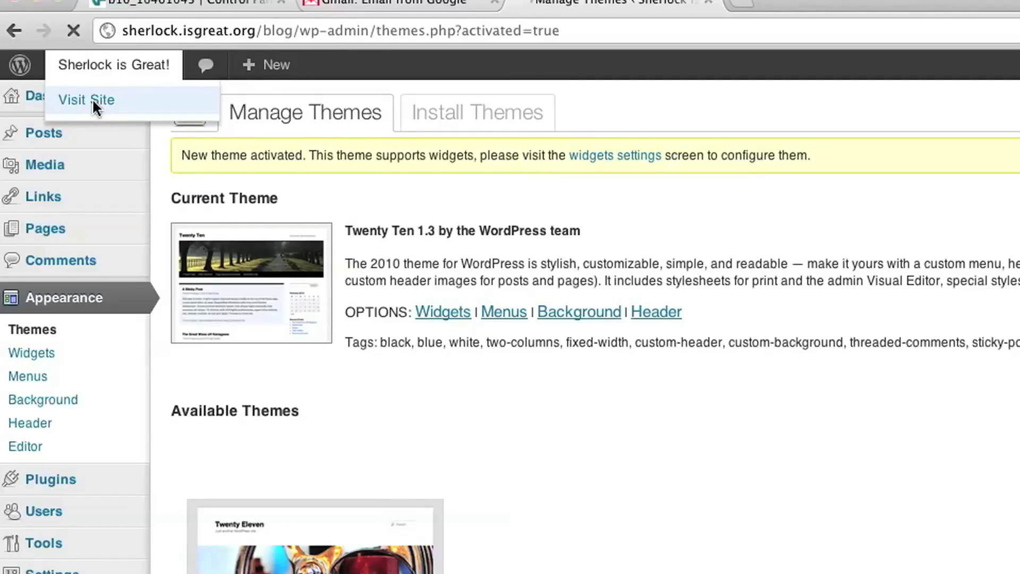